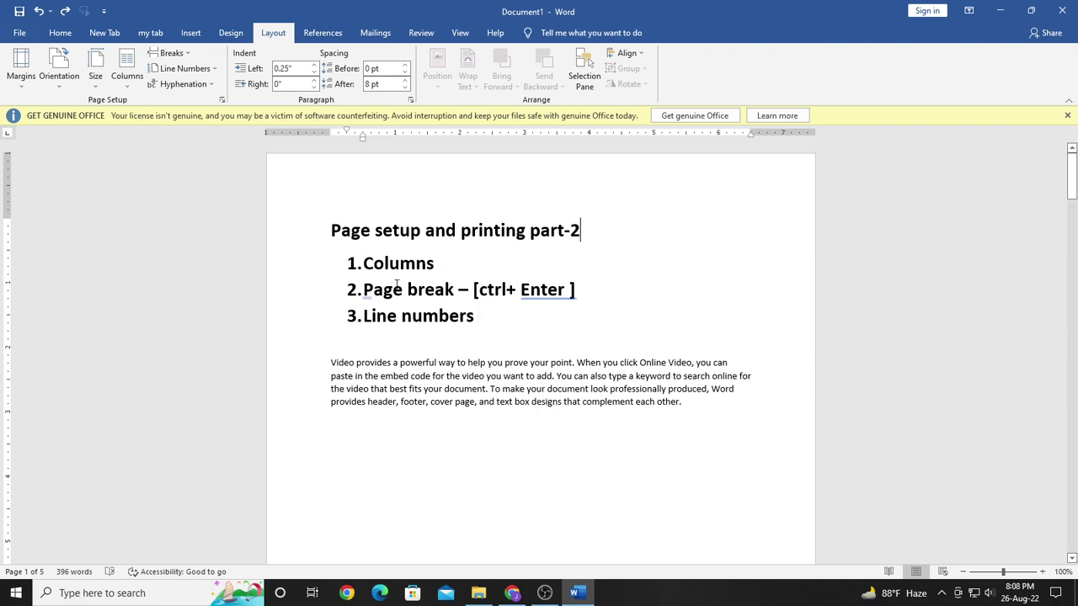
Step: Review the outline on page 2 that starts with Introduction and the available column layouts
scroll(483, 442, "down", 15)
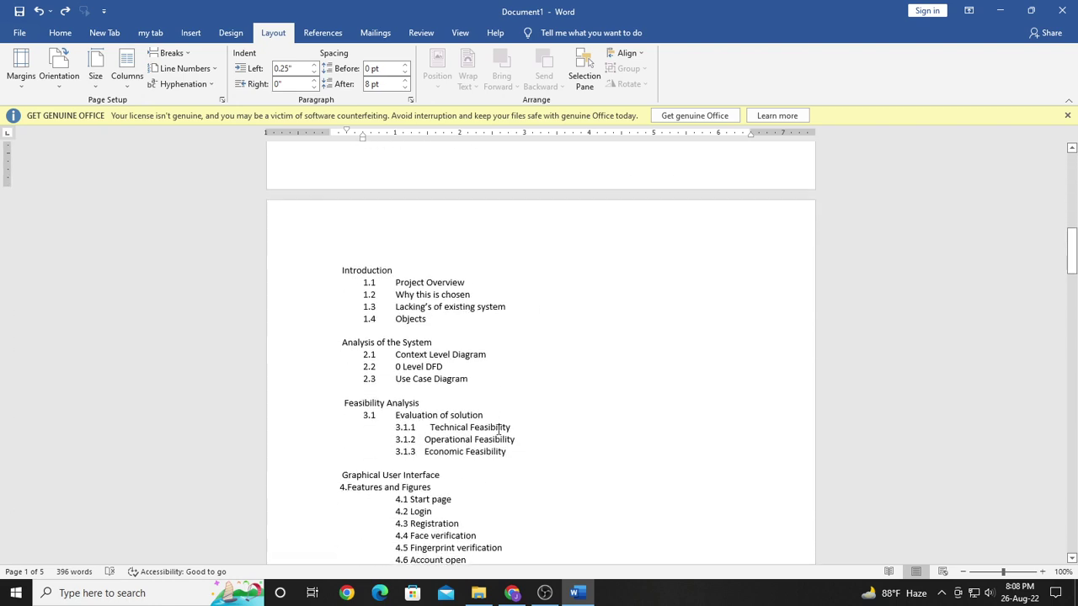
scroll(465, 421, "down", 3)
scroll(466, 404, "up", 4)
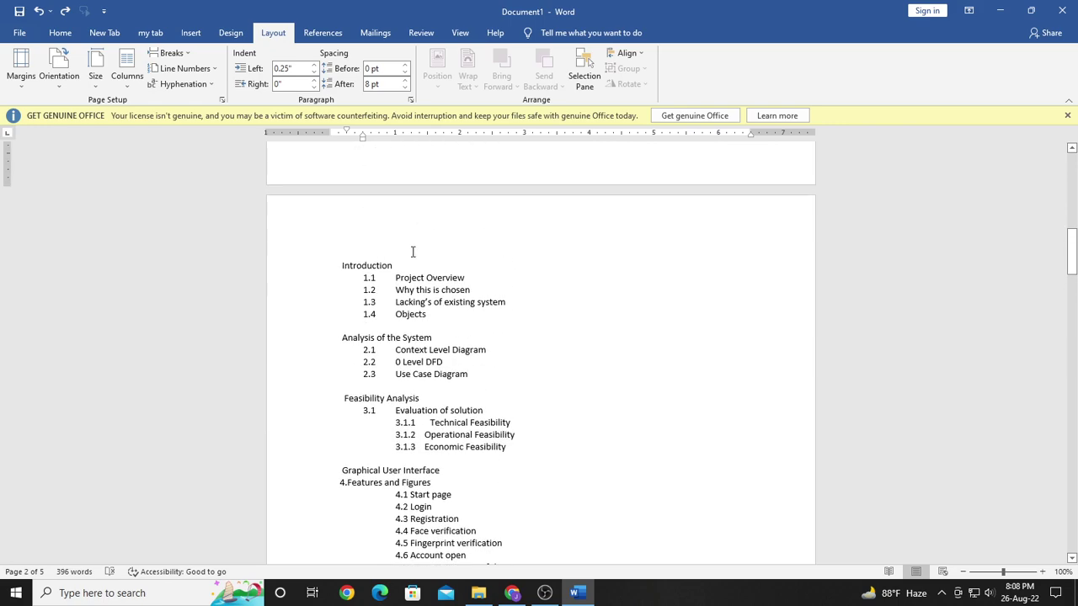
scroll(455, 453, "down", 5)
scroll(457, 430, "up", 6)
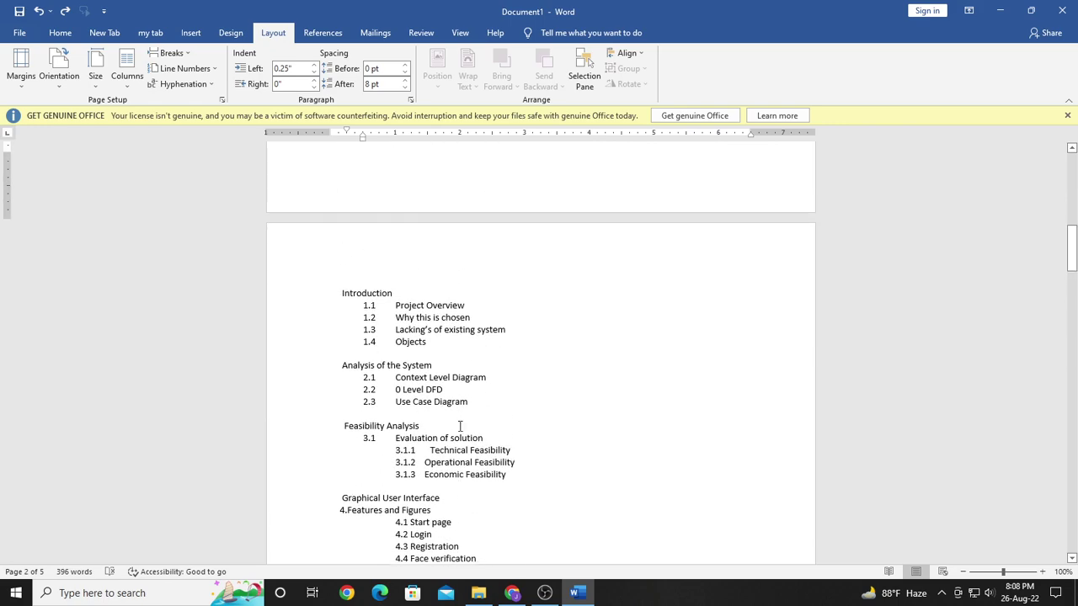
scroll(462, 384, "down", 3)
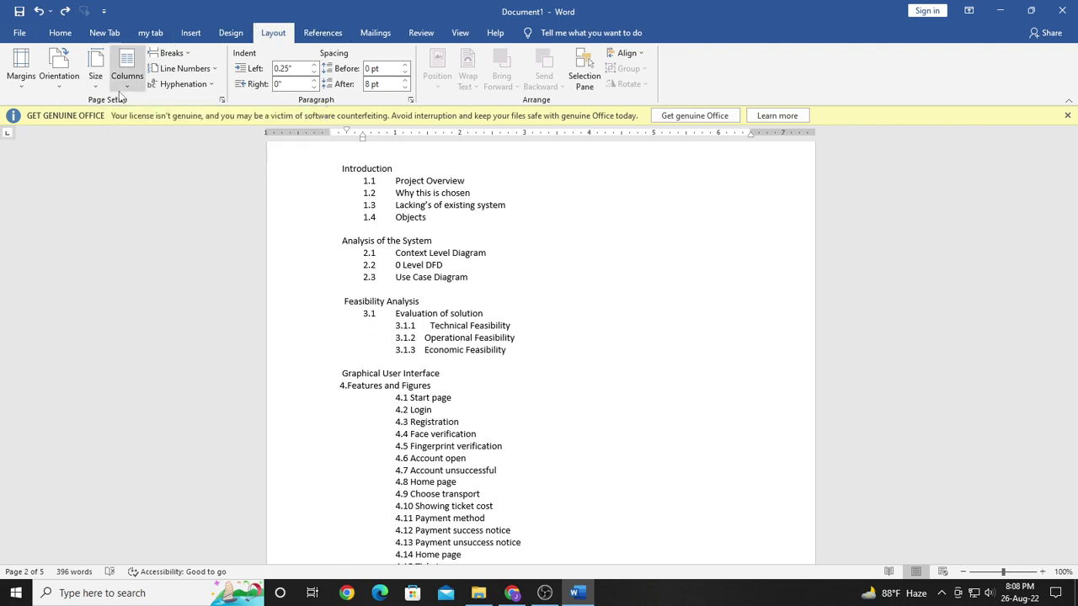
left_click(126, 65)
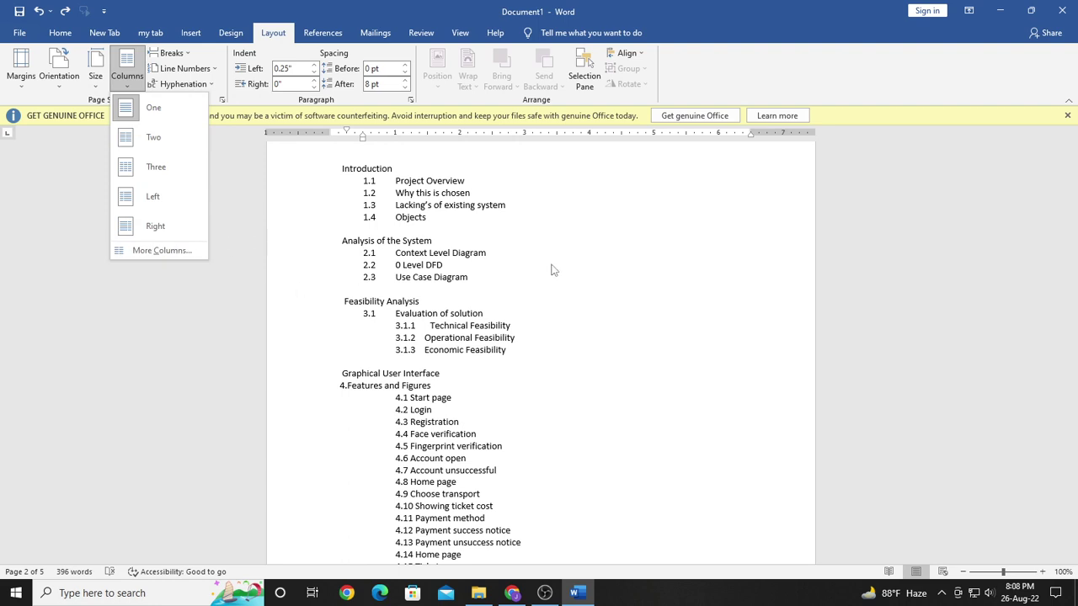
left_click(611, 296)
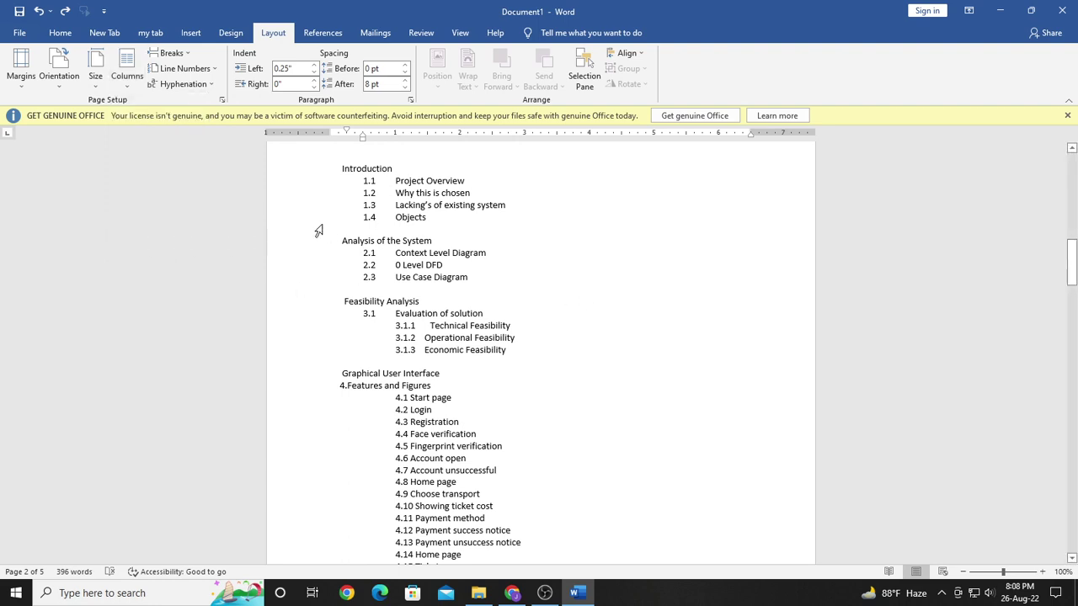
Step: Lay out the outline starting at Introduction on page 2 in two columns
left_click(340, 174)
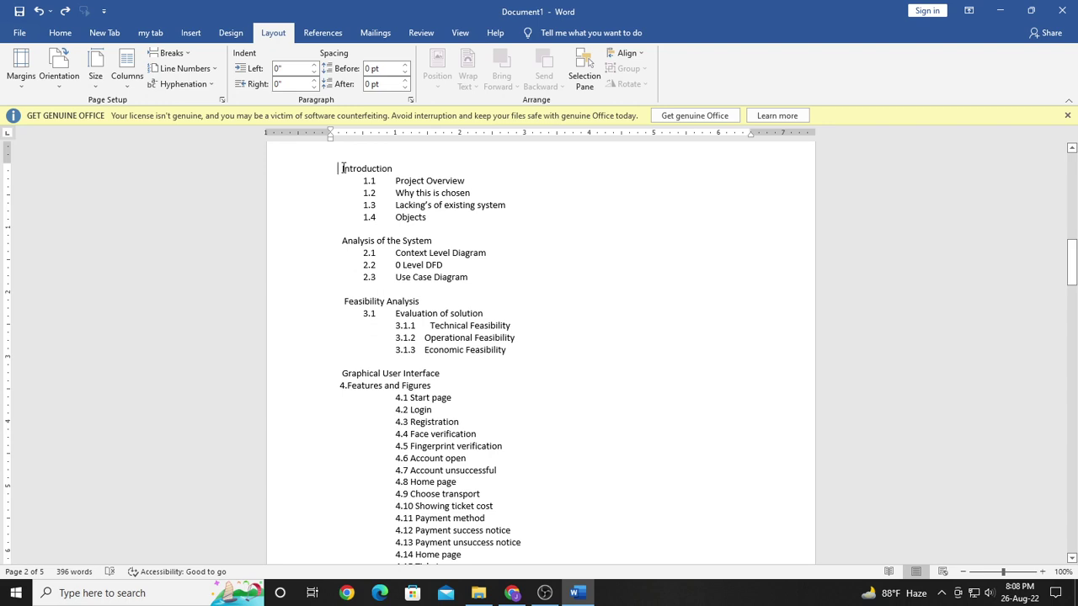
left_click(127, 71)
left_click(145, 138)
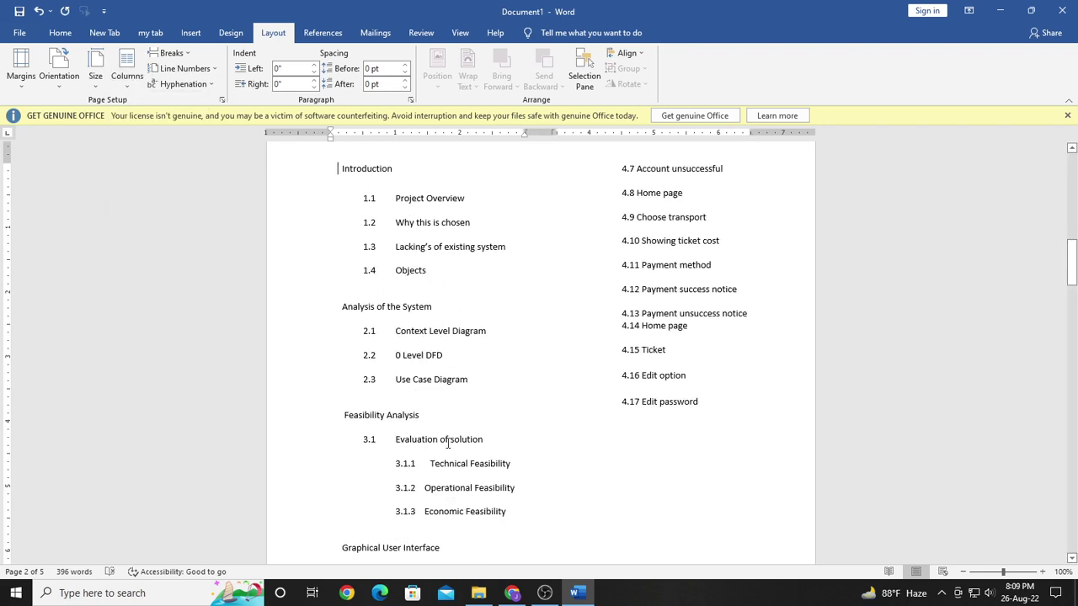
Step: Change the outline on page 2 to a three-column layout
scroll(447, 444, "down", 4)
scroll(448, 450, "up", 4)
left_click(127, 72)
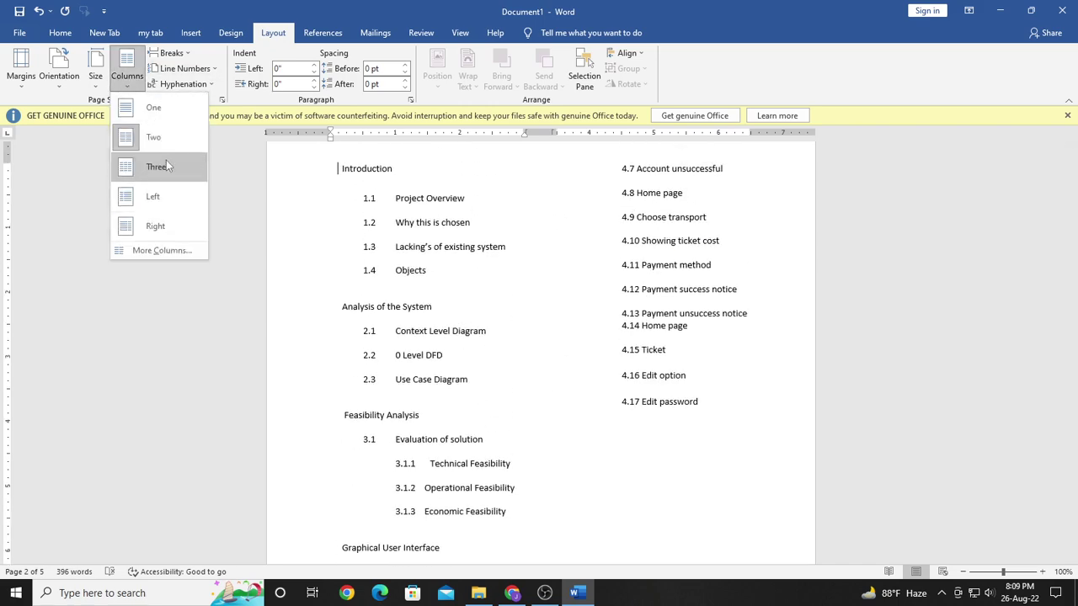
left_click(160, 168)
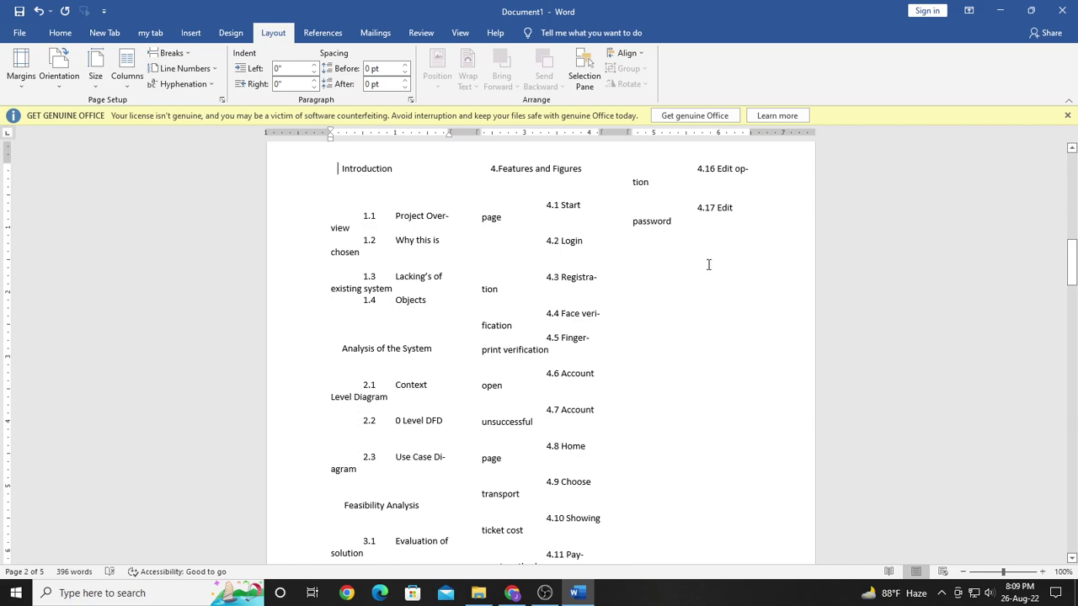
Step: Select the text of each of the three columns in turn to examine how the outline is divided
left_click_drag(637, 179, 676, 257)
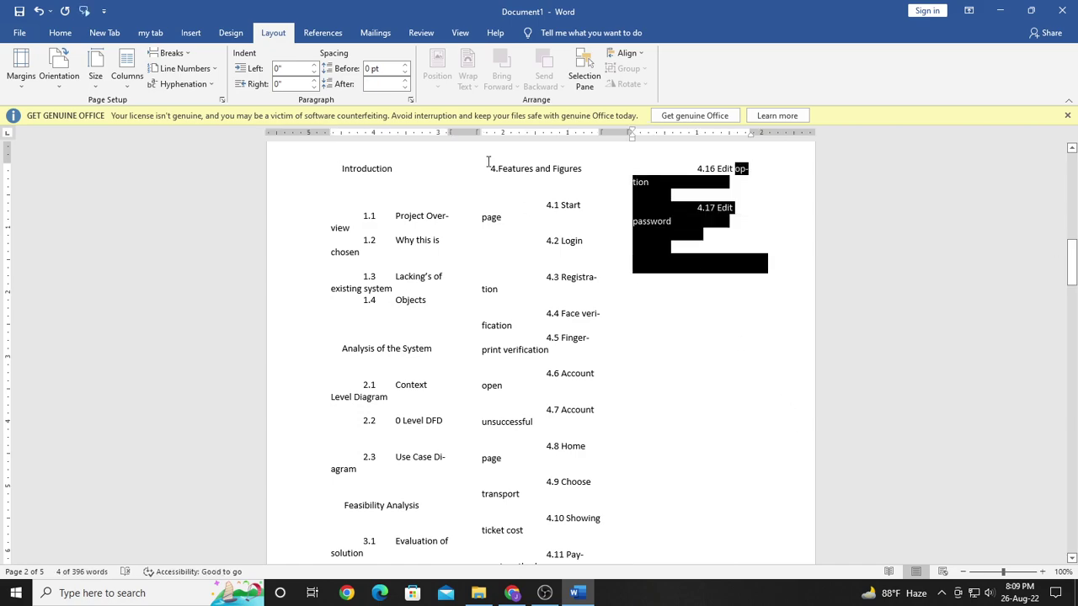
left_click_drag(491, 161, 542, 563)
scroll(423, 315, "up", 5)
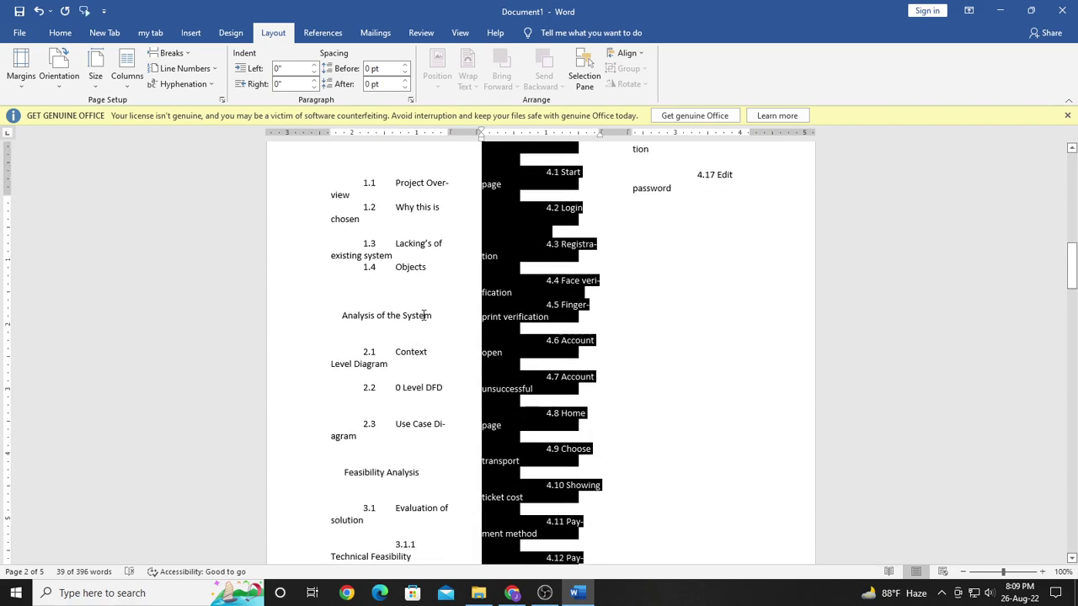
left_click_drag(330, 279, 404, 122)
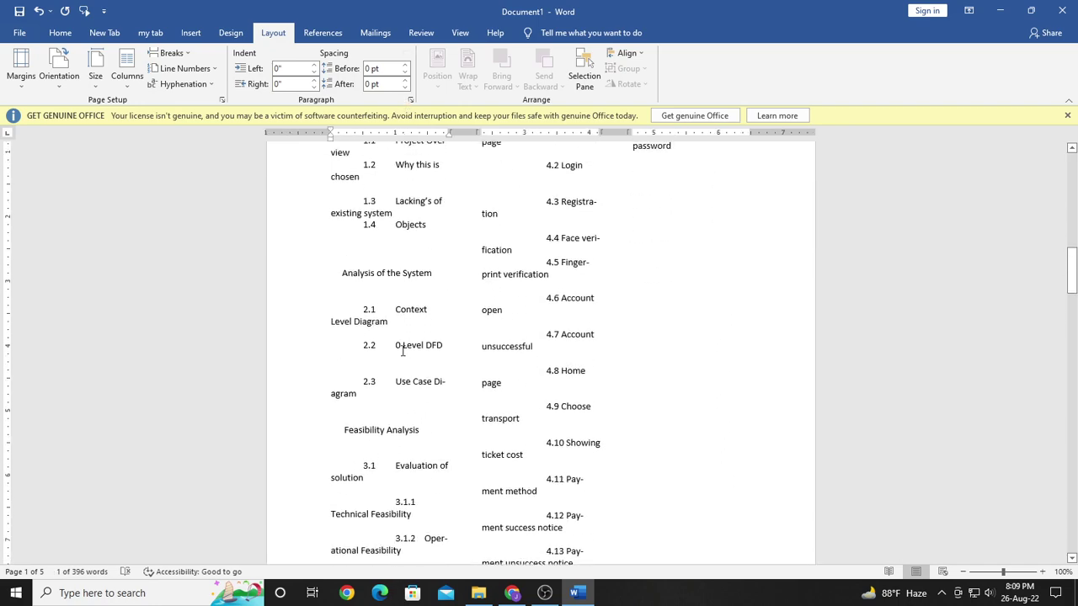
scroll(402, 351, "up", 3)
scroll(402, 351, "up", 2)
left_click(332, 313)
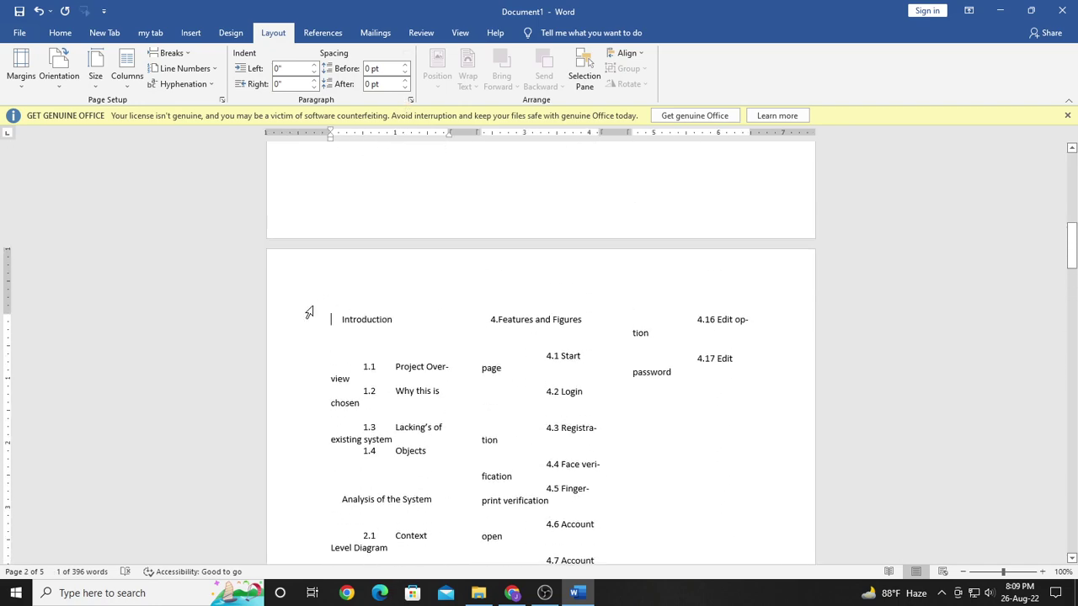
left_click_drag(357, 367, 413, 559)
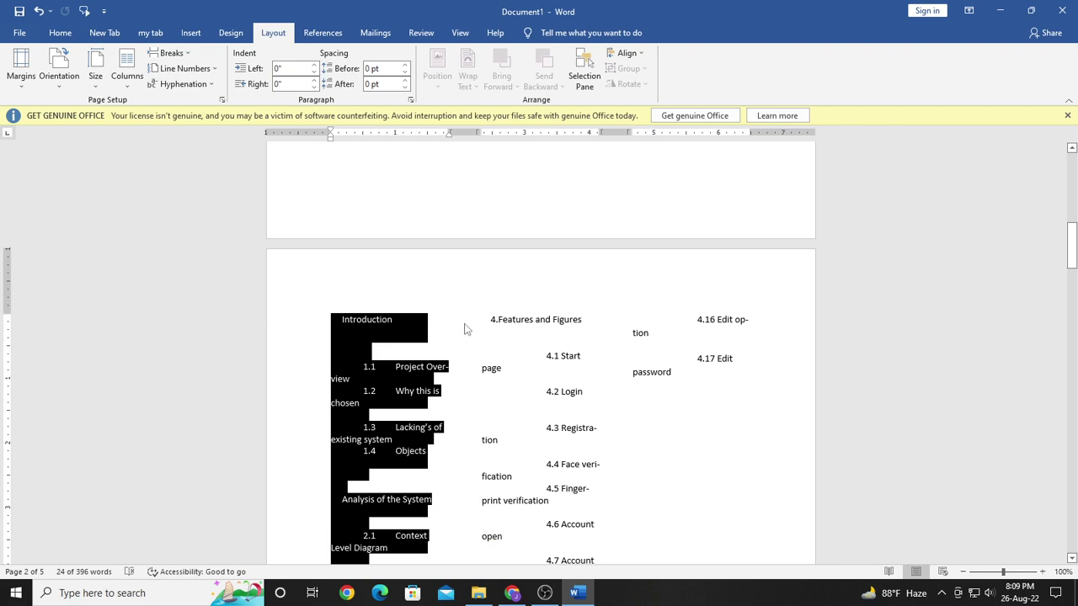
left_click_drag(492, 318, 546, 569)
left_click_drag(633, 295, 703, 364)
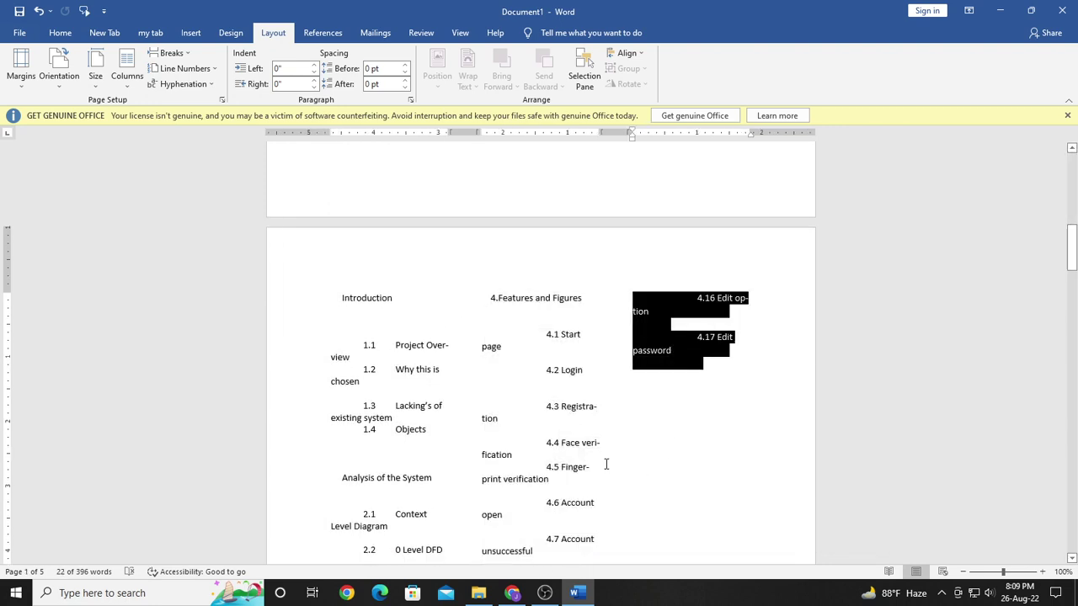
Step: Try the one-column layout on the selected text of the last column, and undo the column changes
left_click(127, 76)
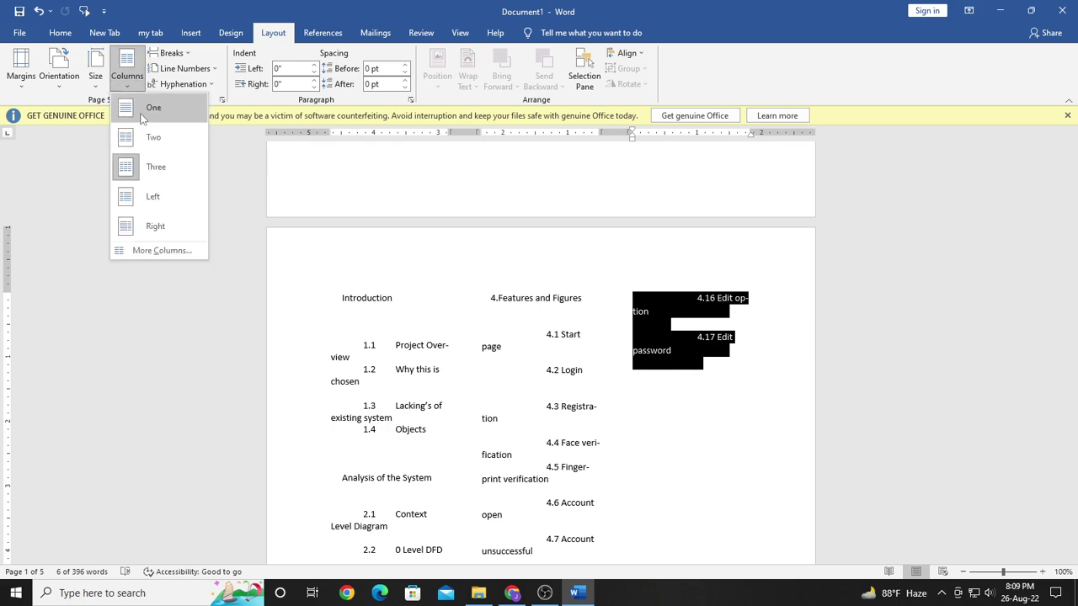
left_click(140, 118)
scroll(417, 341, "up", 4)
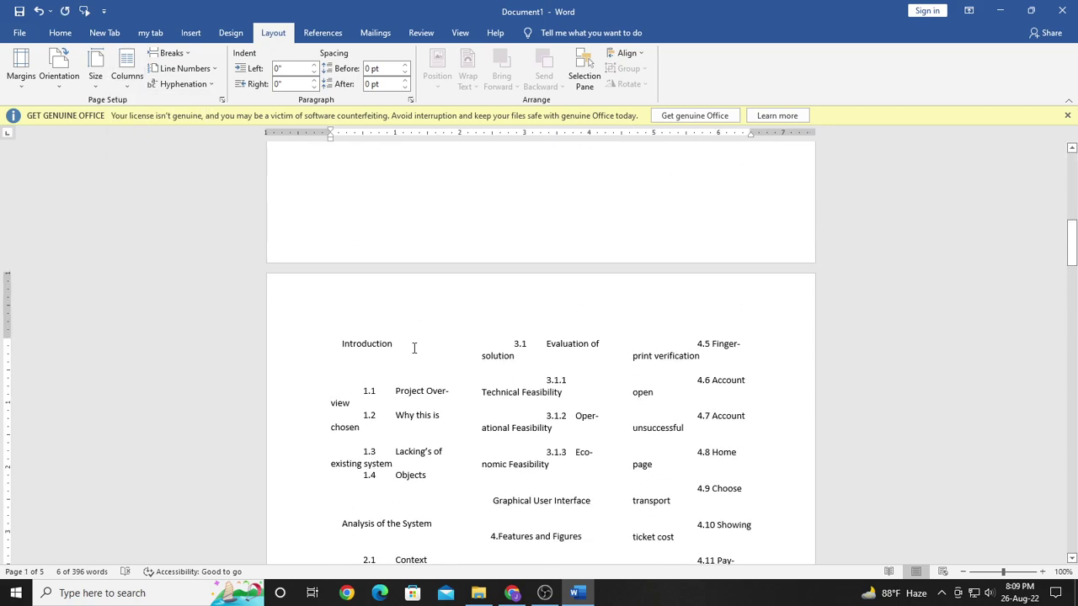
key("ctrl+z")
key("ctrl+z")
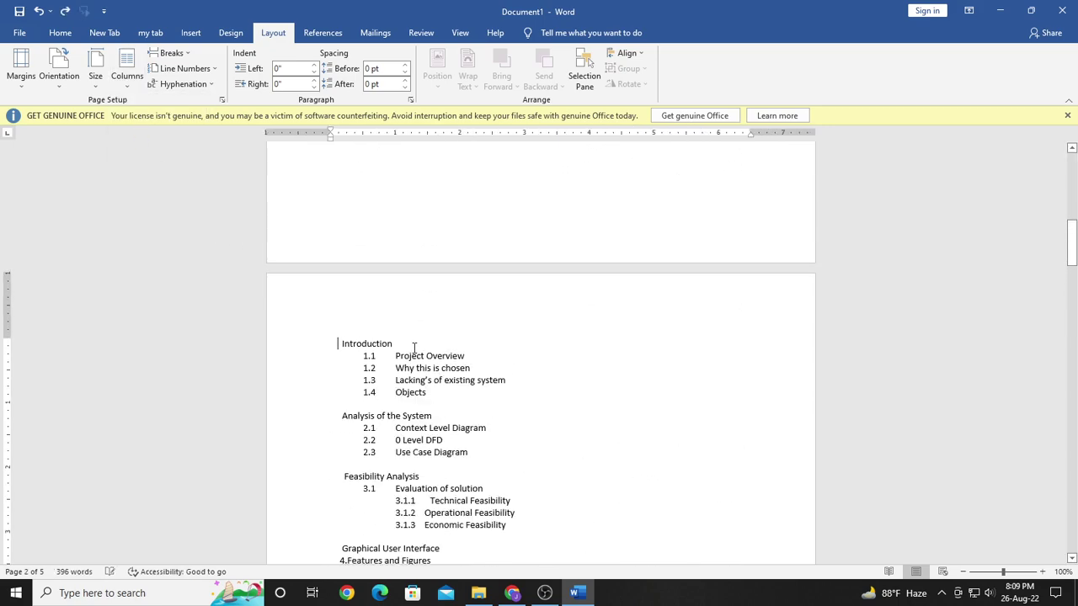
Step: Look over the first two pages and the available page and section break types
scroll(409, 312, "up", 5)
scroll(425, 261, "down", 5)
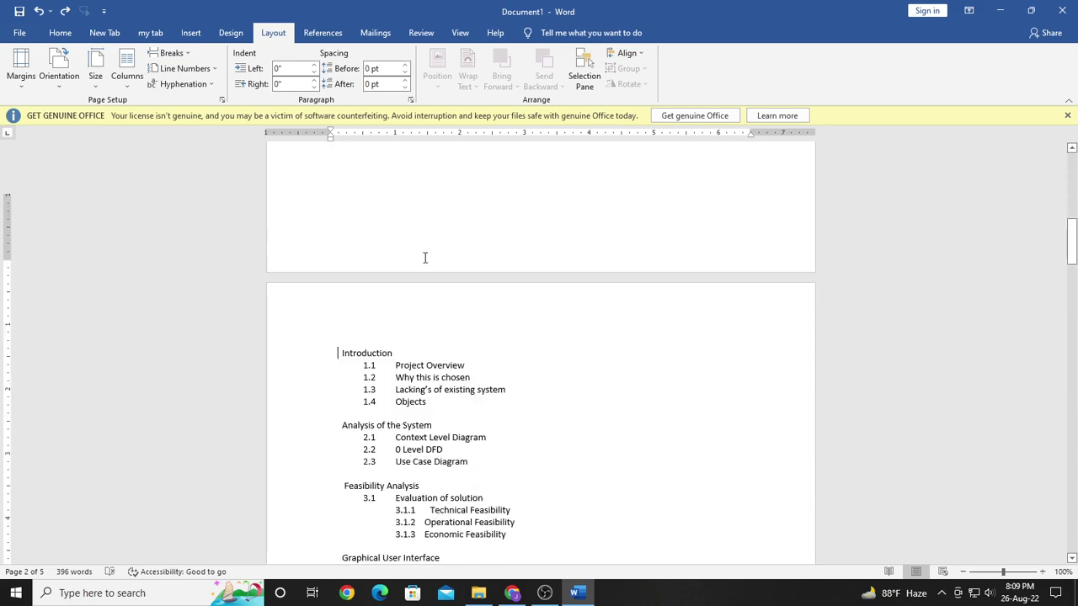
scroll(425, 258, "down", 5)
scroll(491, 371, "up", 4)
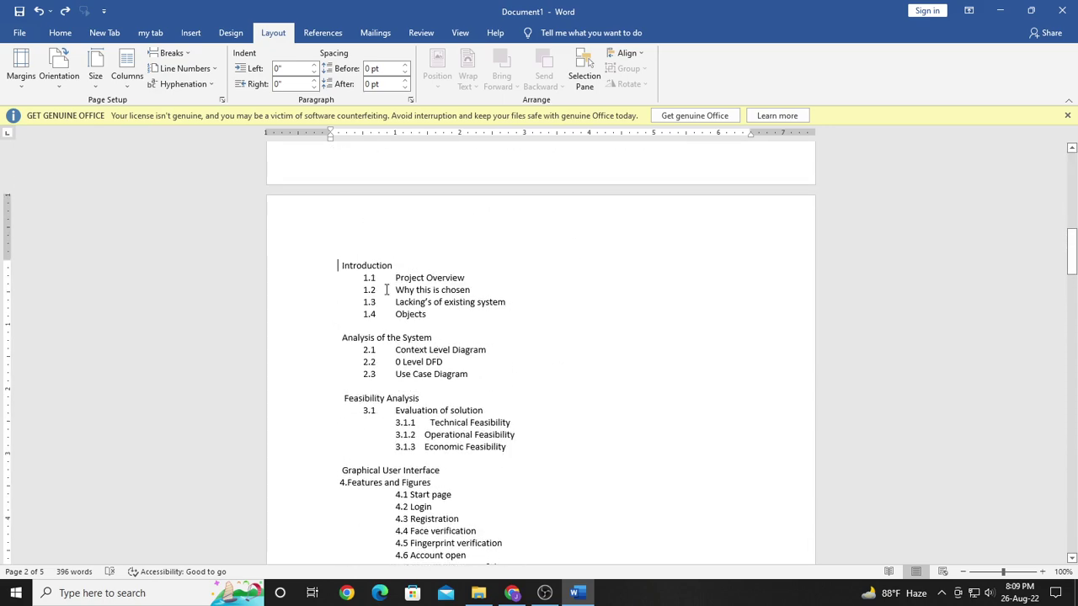
double_click(381, 190)
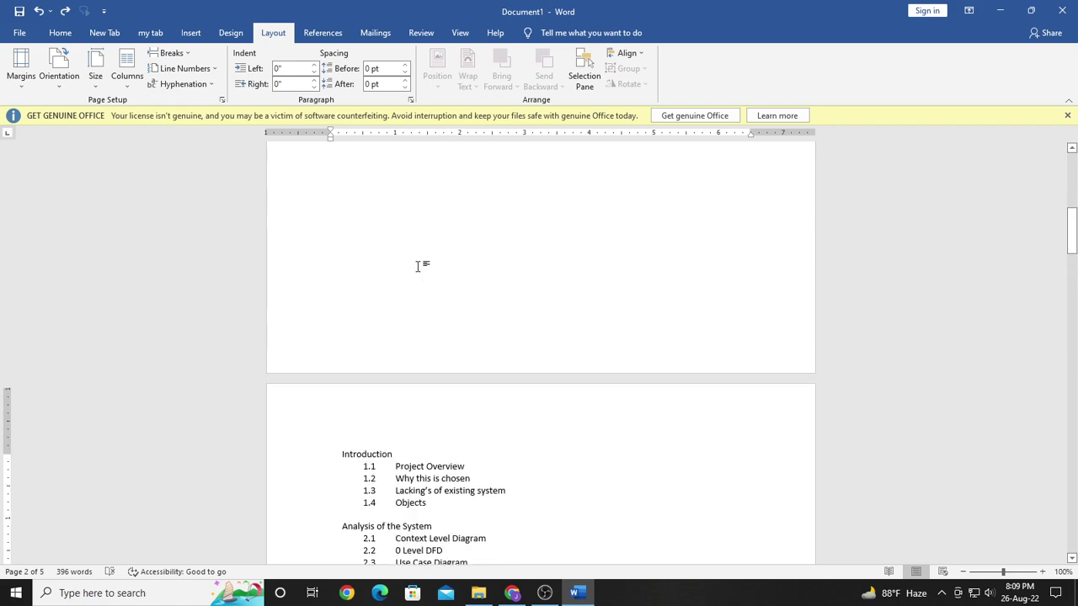
left_click(168, 52)
scroll(531, 293, "up", 4)
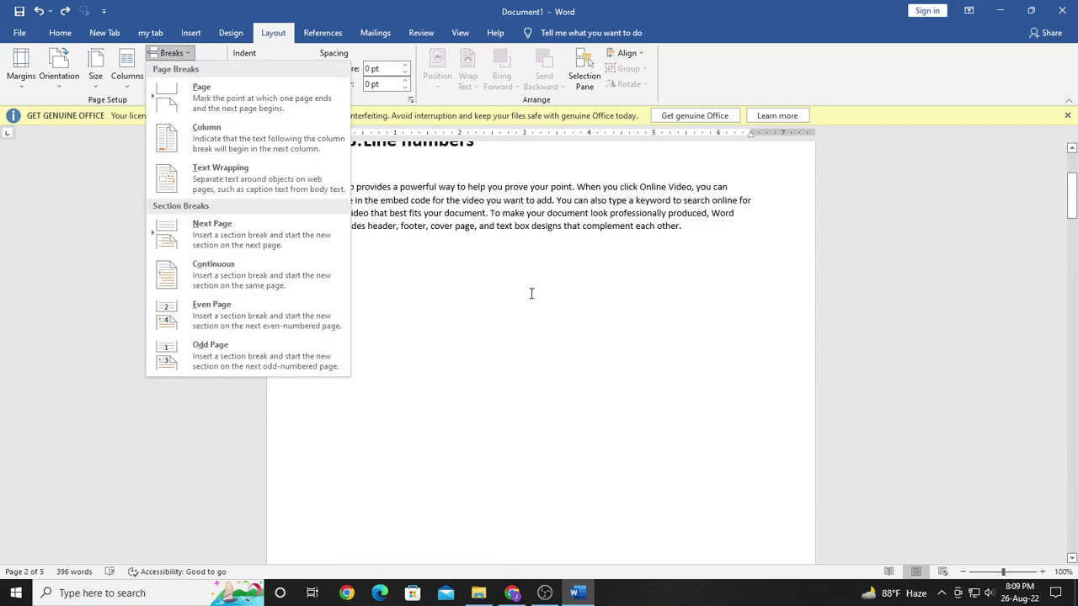
scroll(532, 293, "up", 3)
scroll(440, 317, "down", 3)
left_click(440, 312)
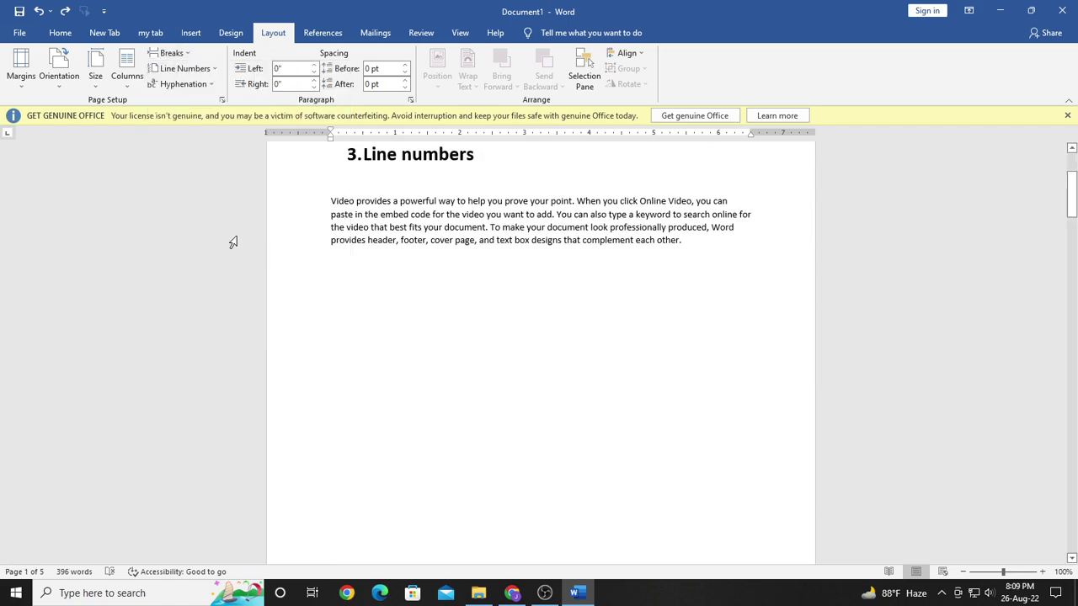
Step: Insert a page break before the "Video provides a powerful way" paragraph on page 1
left_click(325, 204)
scroll(297, 257, "up", 3)
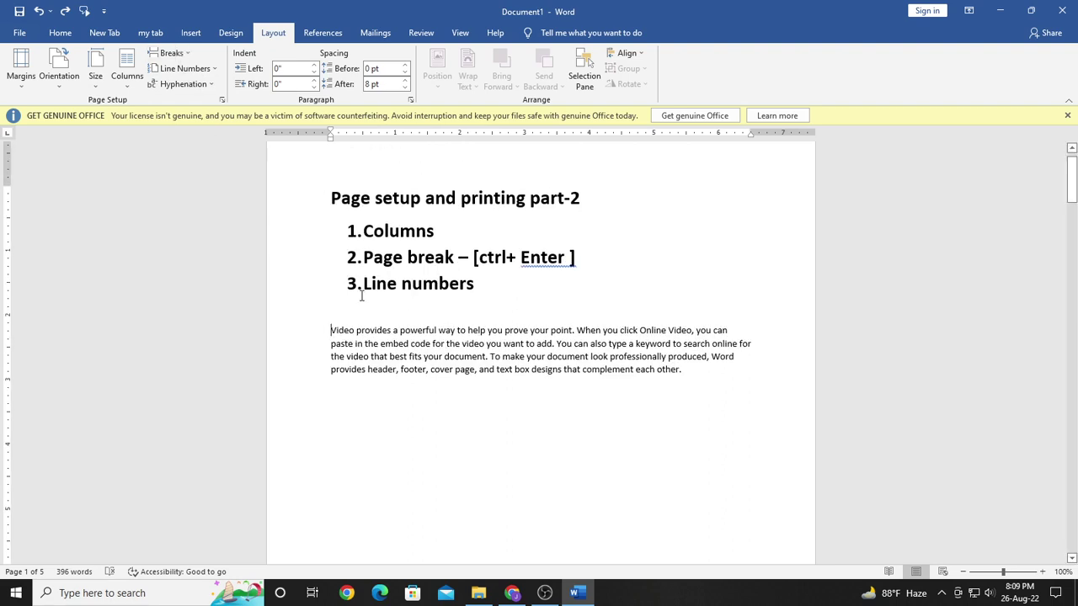
left_click(332, 310)
left_click(327, 330)
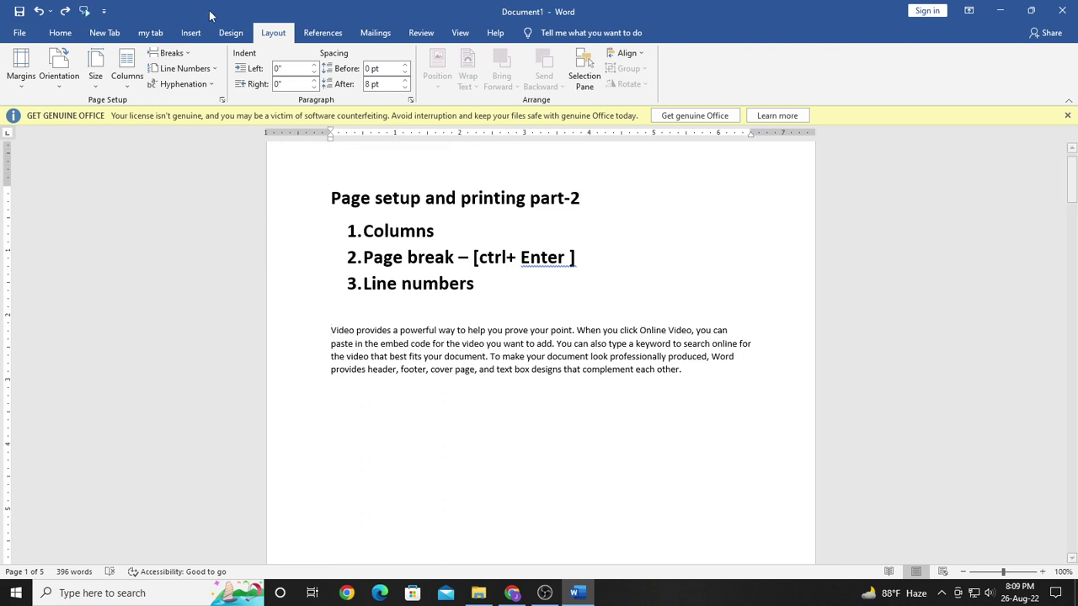
left_click(169, 52)
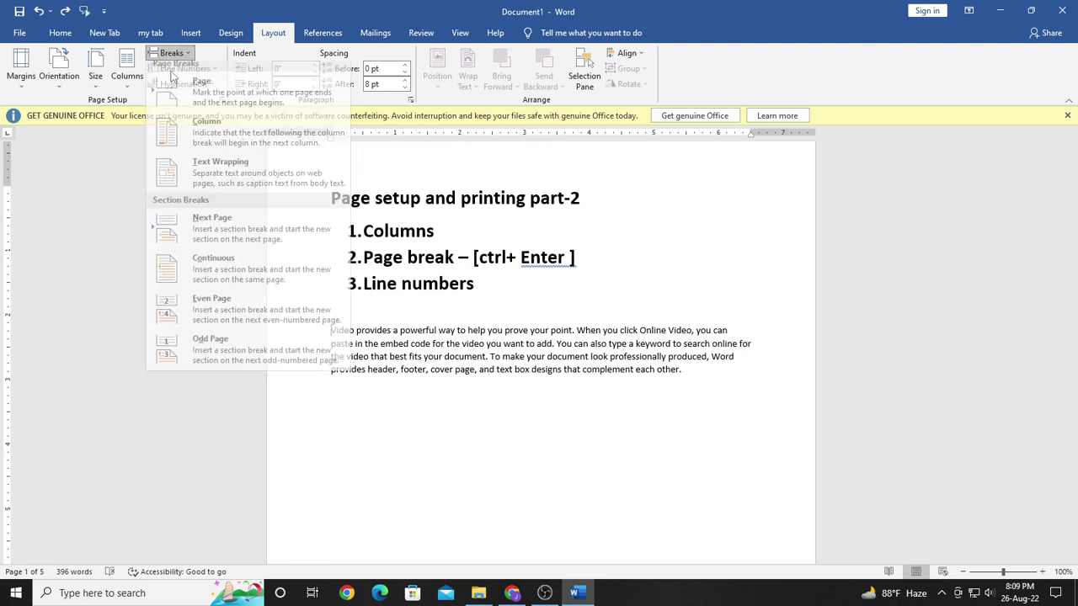
left_click(211, 104)
scroll(361, 183, "down", 5)
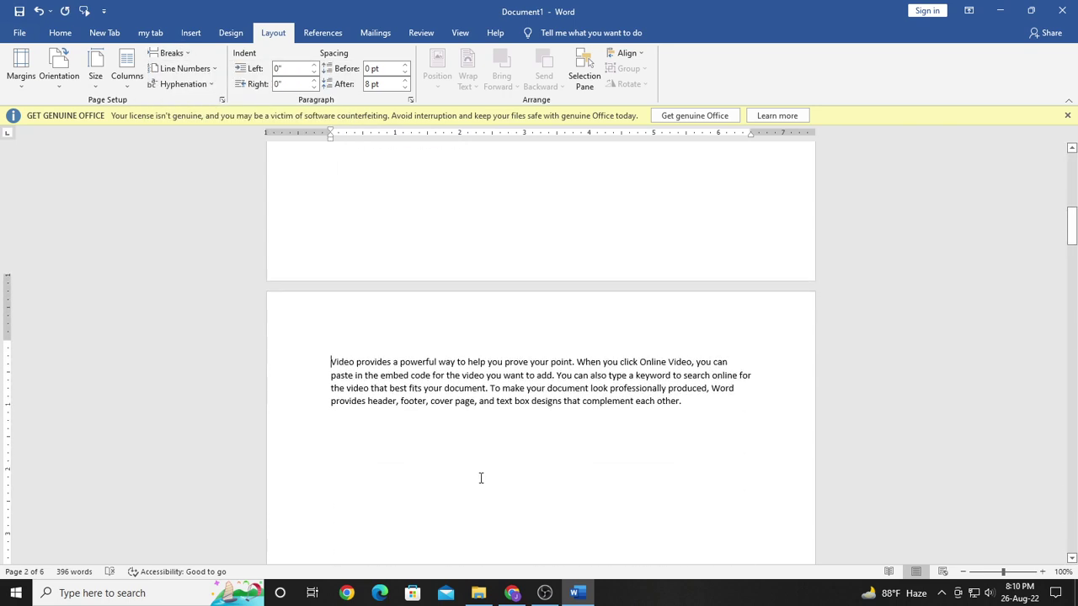
Step: Delete the page break below the "Line numbers" item so the paragraph moves back to page 1
scroll(460, 396, "up", 12)
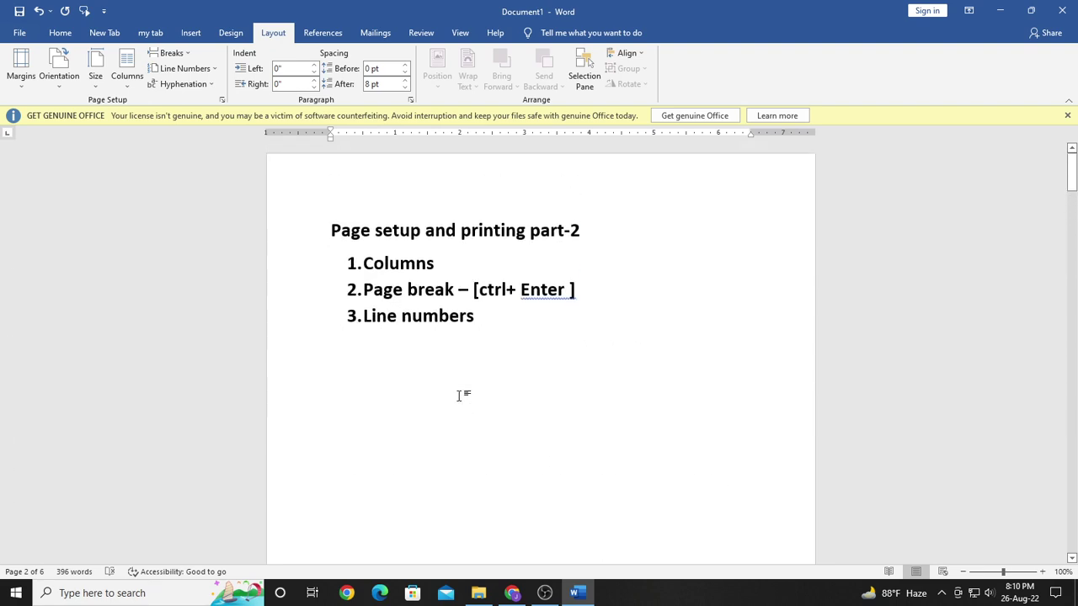
left_click(315, 447)
key("Delete")
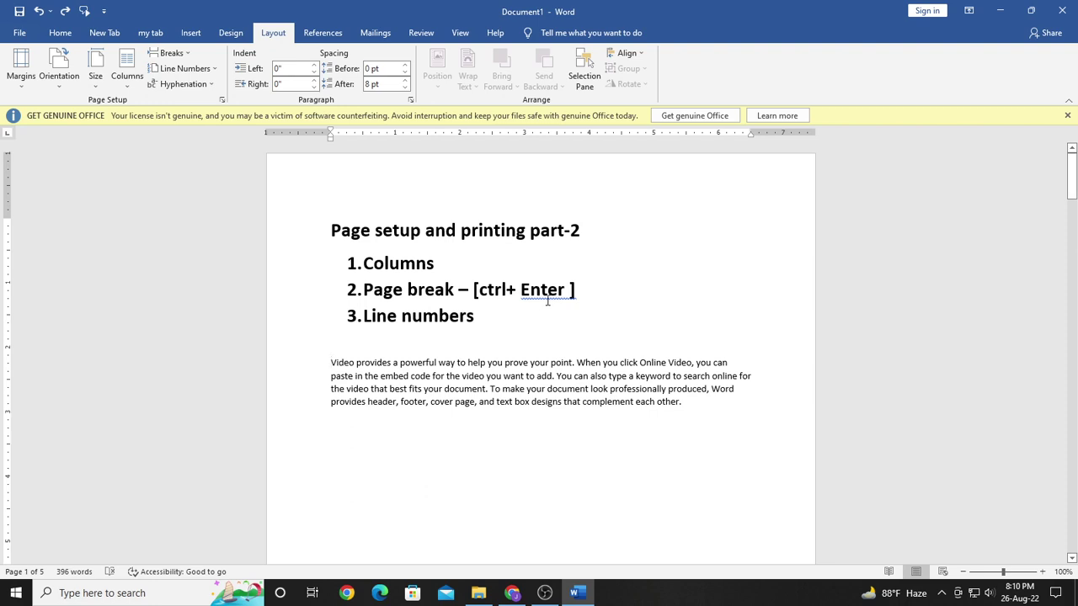
Step: Insert a page break before the "Video provides" paragraph again, check the pages, and undo it
key("ctrl+Return")
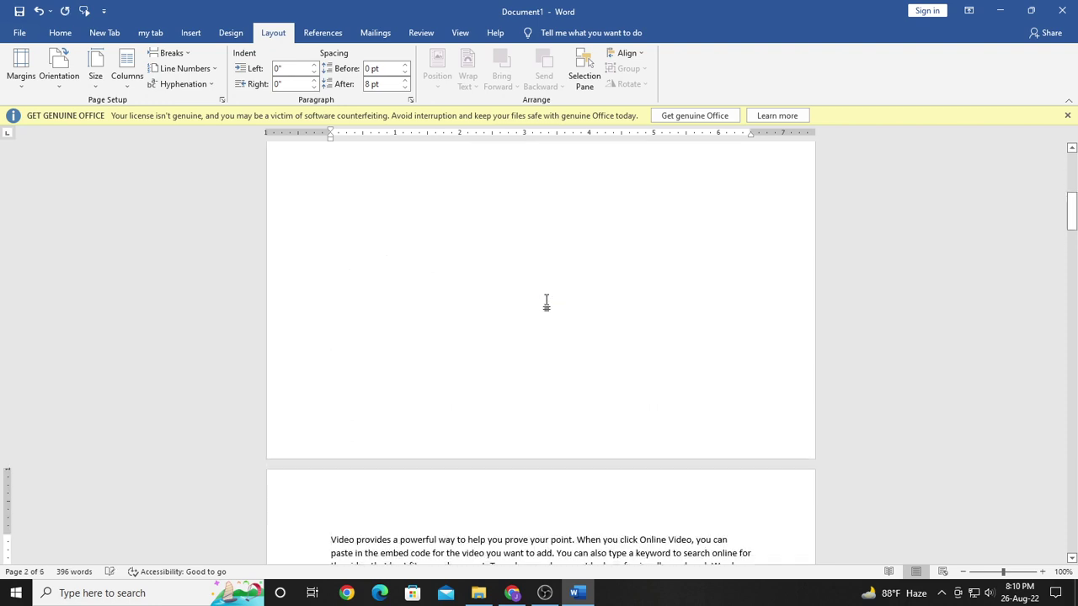
scroll(545, 303, "down", 3)
scroll(480, 314, "down", 1)
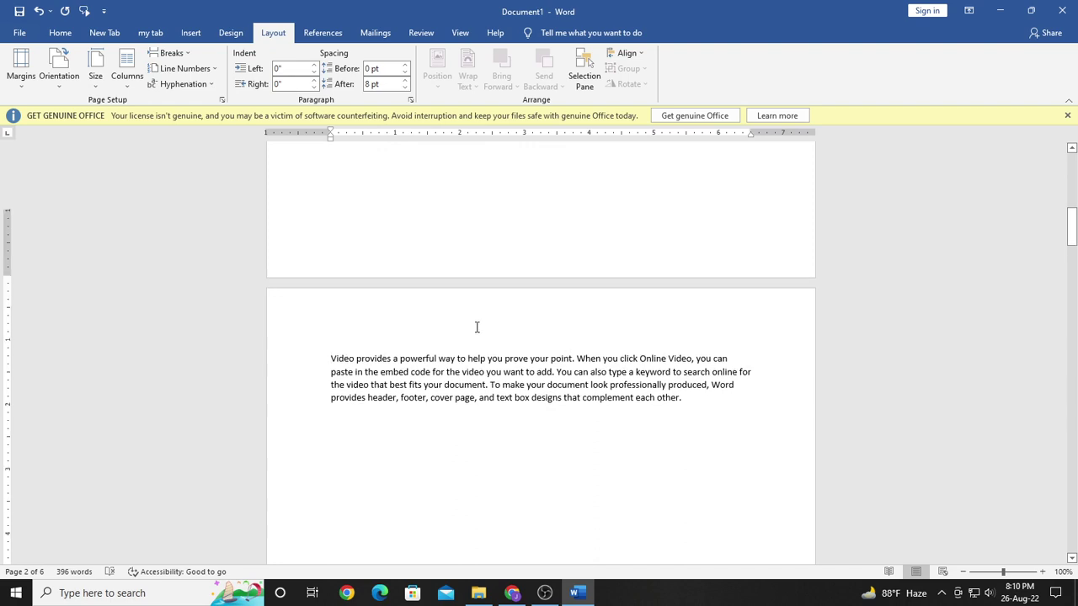
scroll(476, 327, "up", 5)
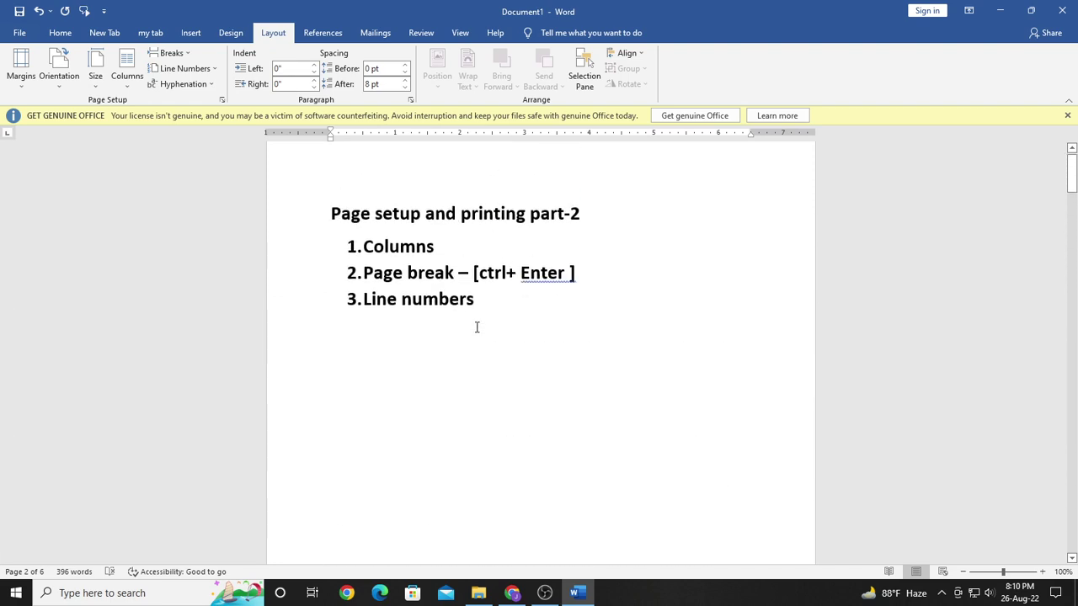
key("ctrl+z")
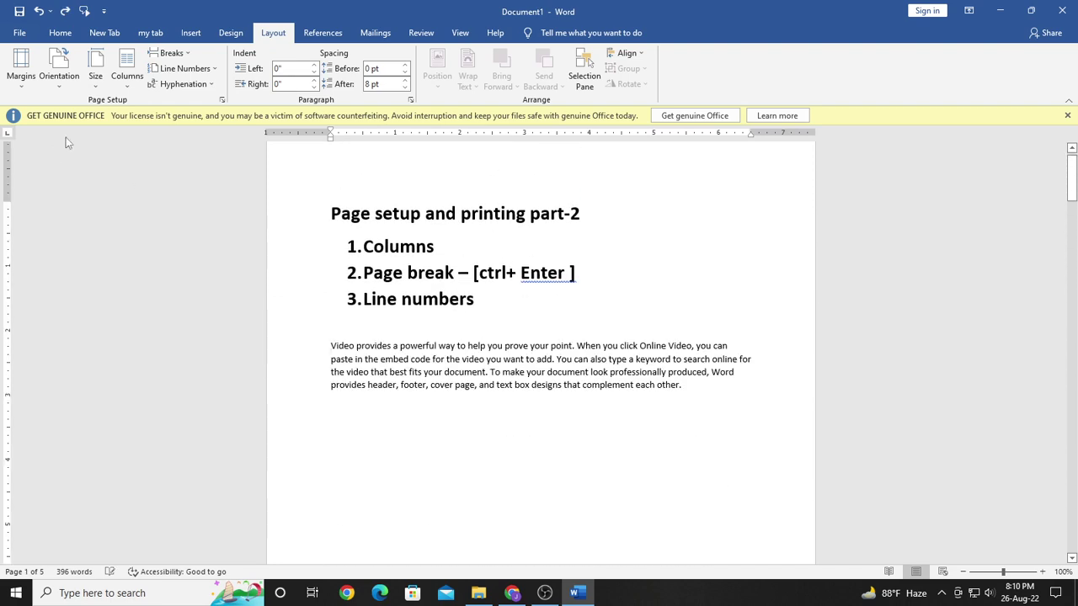
Step: Insert a column break before the "Feasibility Analysis" heading on page 2
left_click(198, 70)
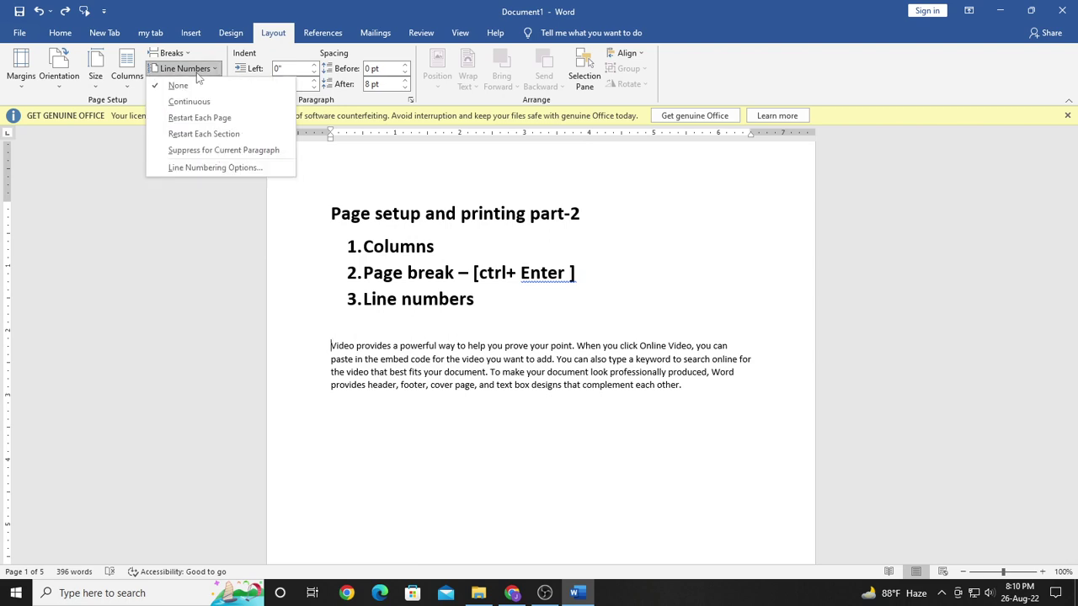
left_click(173, 53)
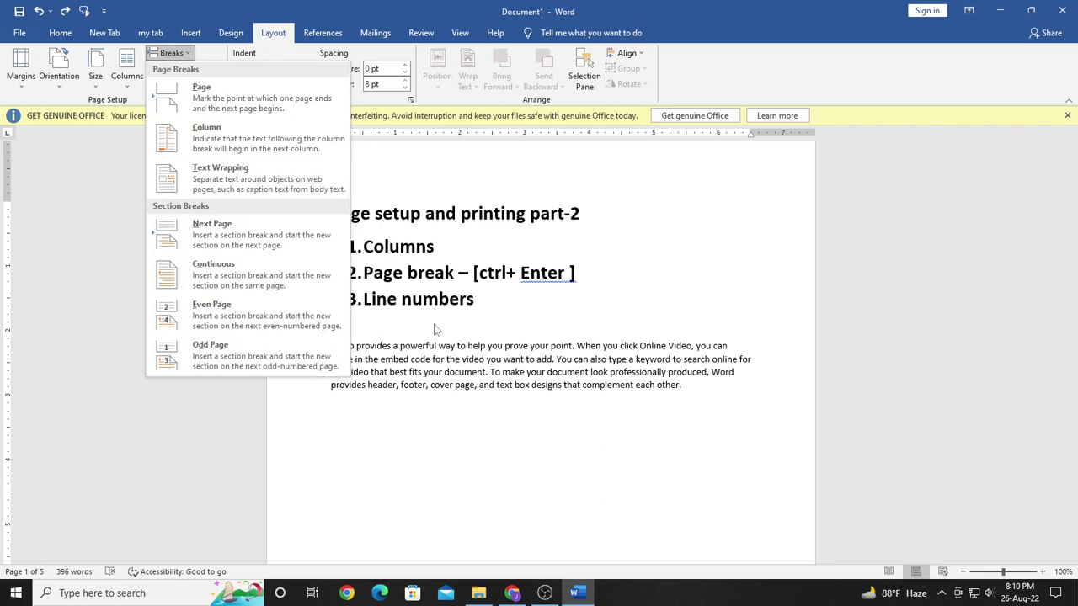
scroll(427, 339, "down", 10)
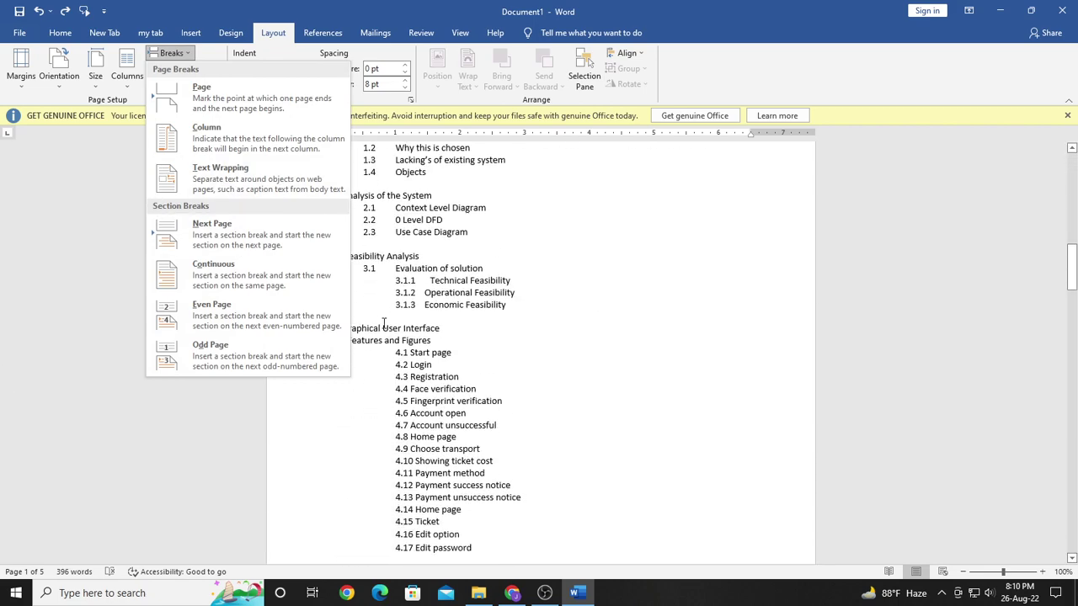
left_click(549, 202)
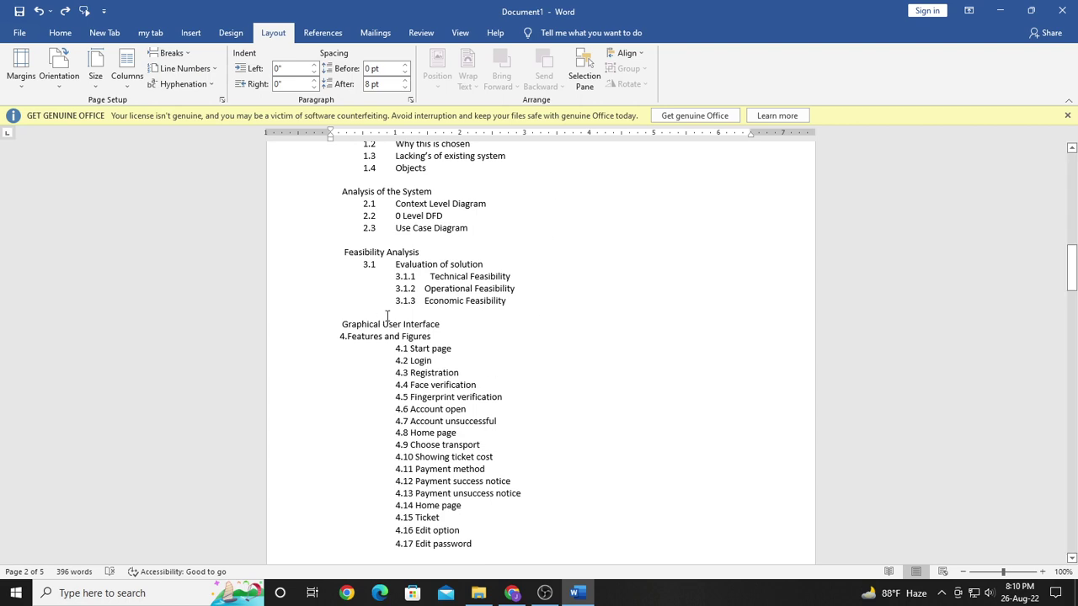
scroll(440, 280, "up", 3)
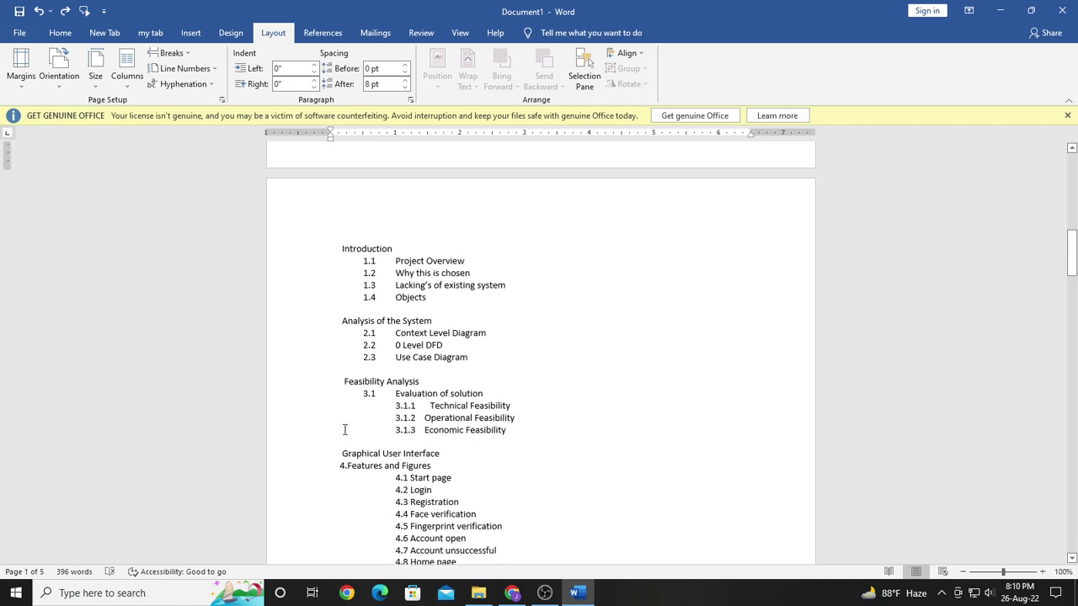
left_click(345, 384)
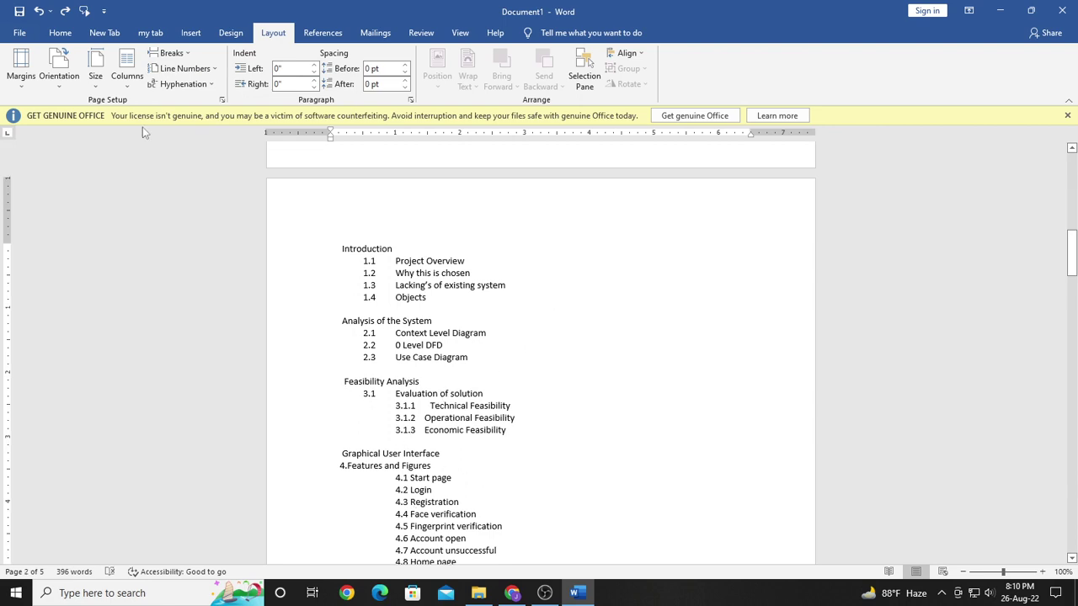
left_click(168, 52)
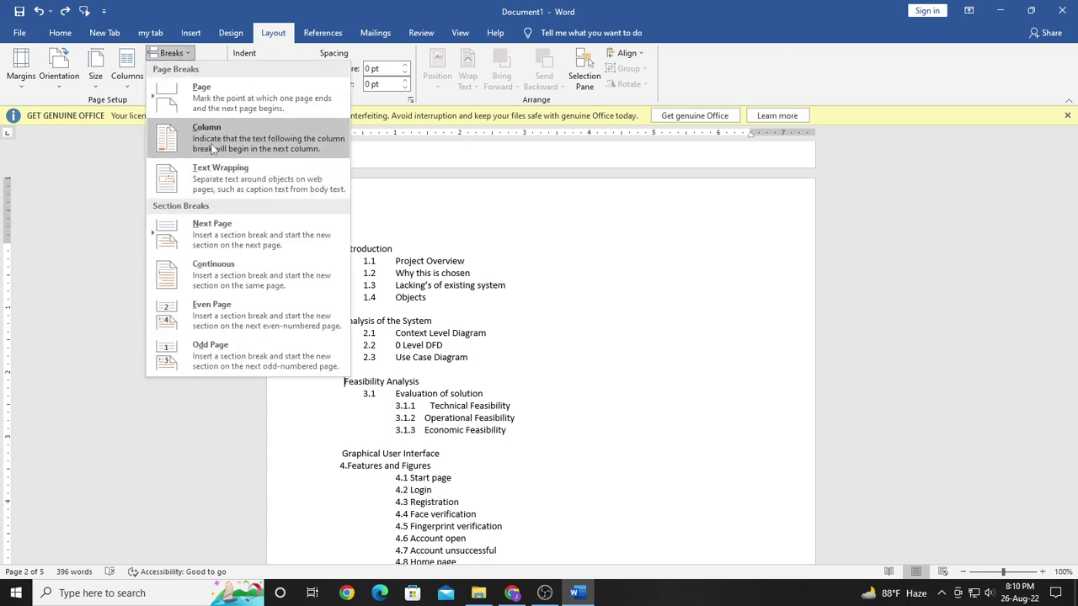
left_click(217, 148)
Step: Check the pages around the "Feasibility Analysis" heading and undo the column break before it
scroll(428, 359, "up", 20)
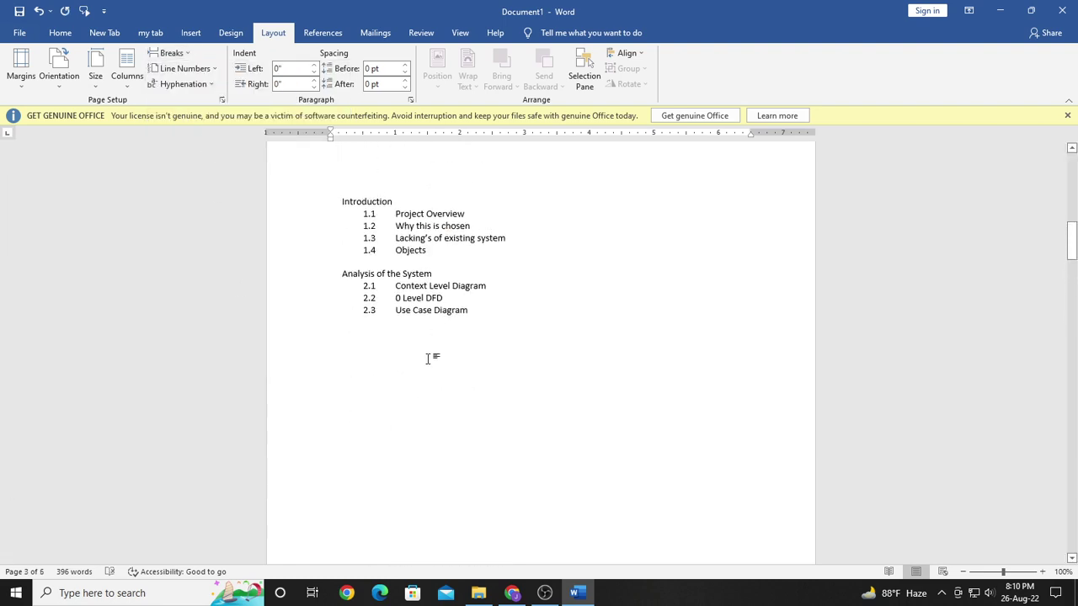
scroll(428, 359, "down", 10)
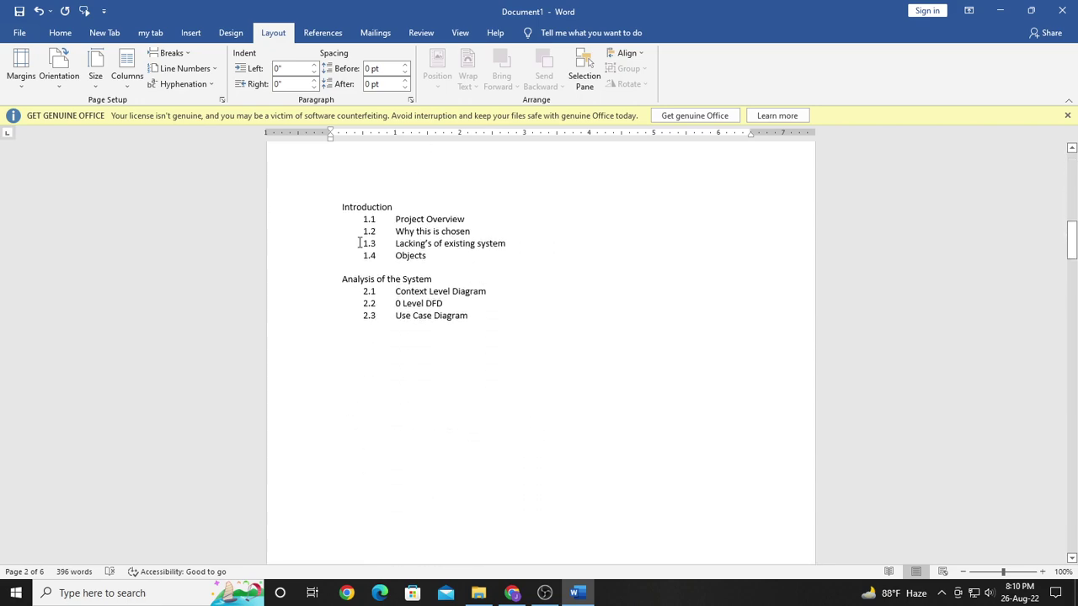
scroll(359, 243, "down", 15)
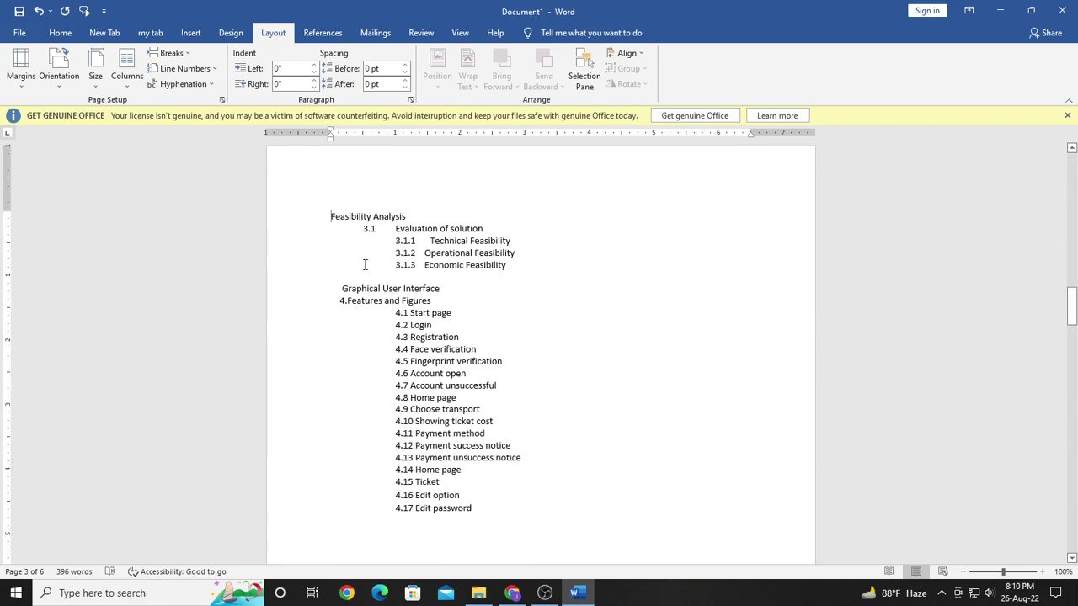
scroll(411, 310, "up", 3)
key("ctrl+z")
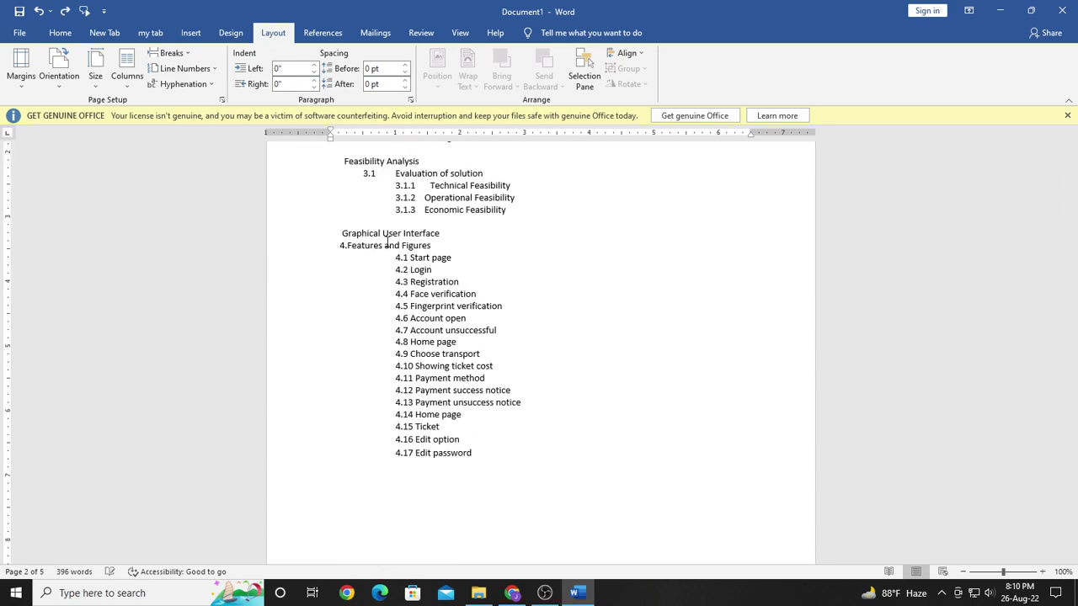
Step: Insert a column break before the "Graphical User Interface" heading and check the list below it
scroll(389, 245, "up", 5)
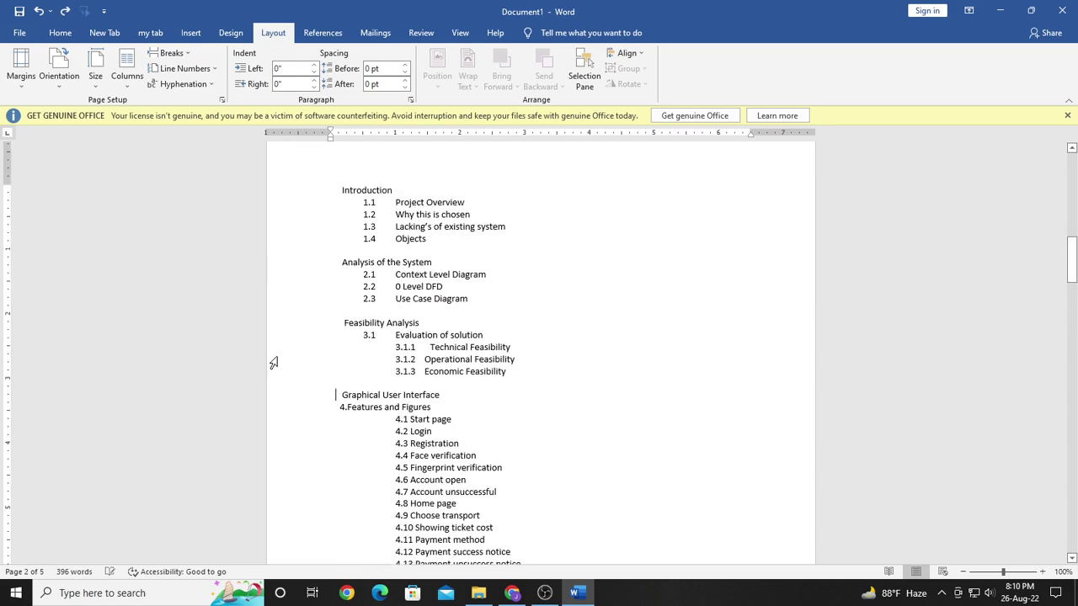
left_click(171, 52)
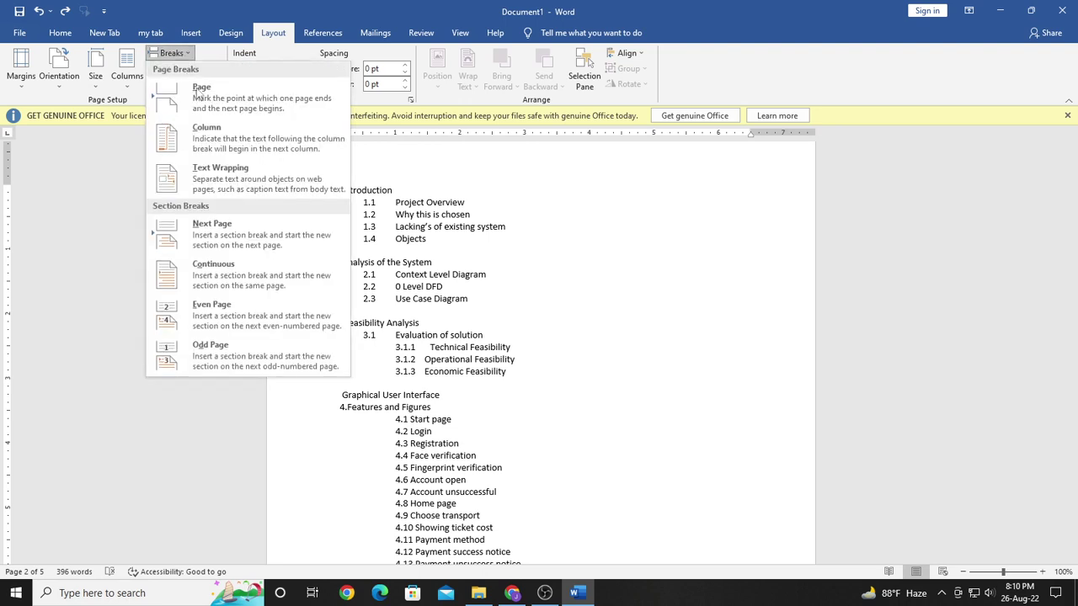
left_click(176, 147)
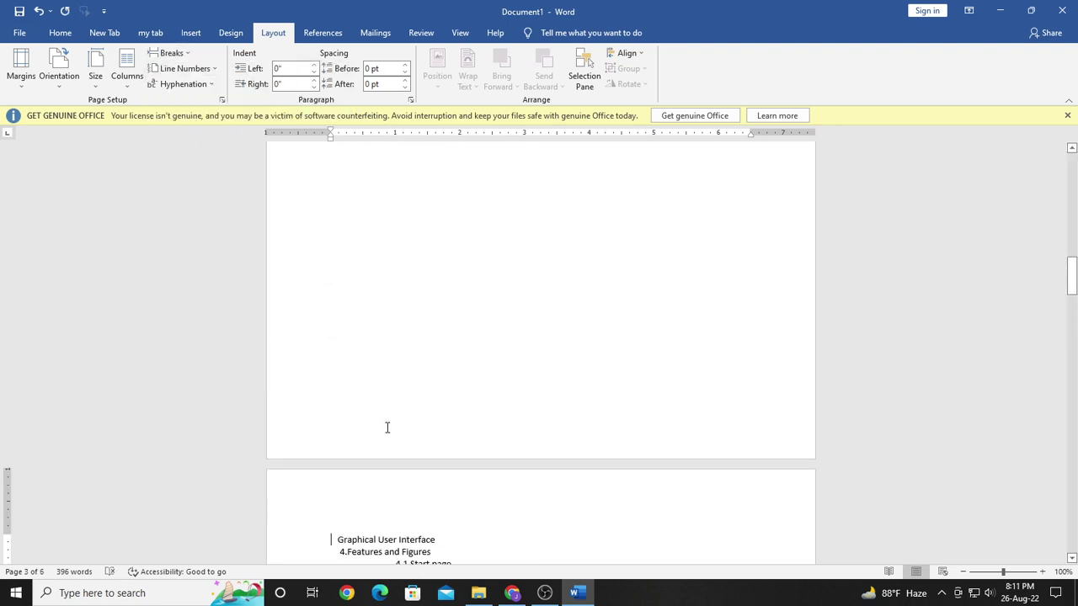
scroll(371, 379, "down", 5)
left_click_drag(334, 278, 454, 508)
scroll(396, 325, "up", 10)
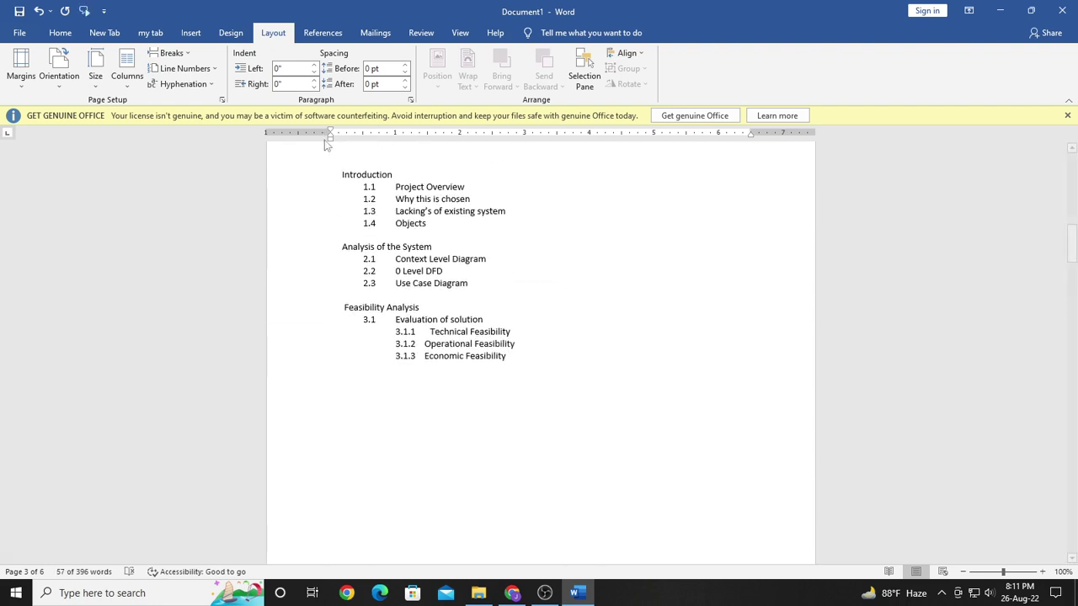
Step: Suppress line numbers for the outline from "Introduction" to "Economic Feasibility", check page 1, and undo the change
left_click_drag(340, 174, 497, 373)
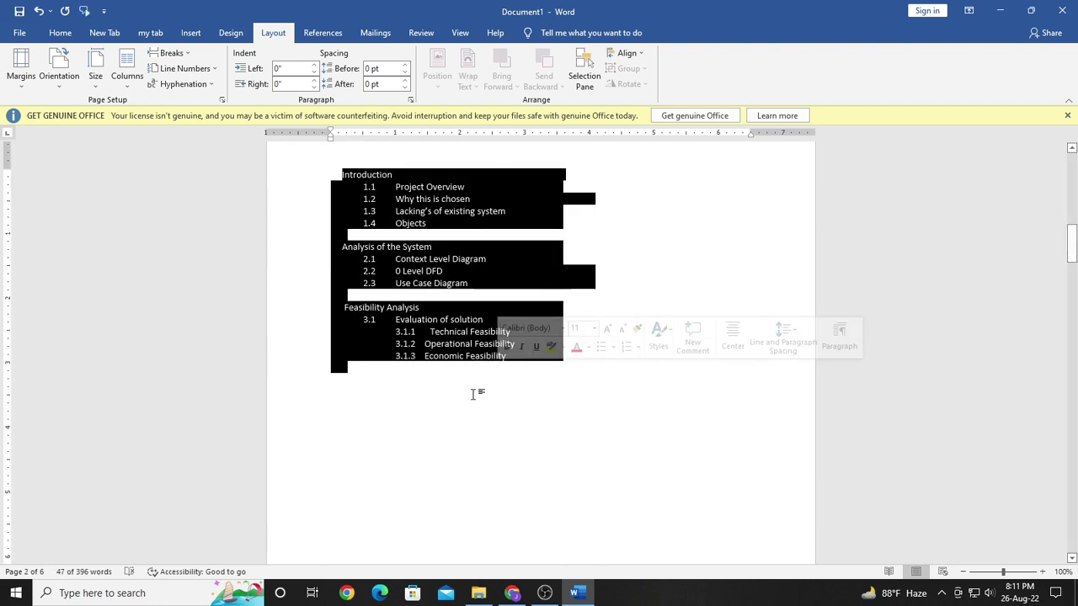
left_click(183, 68)
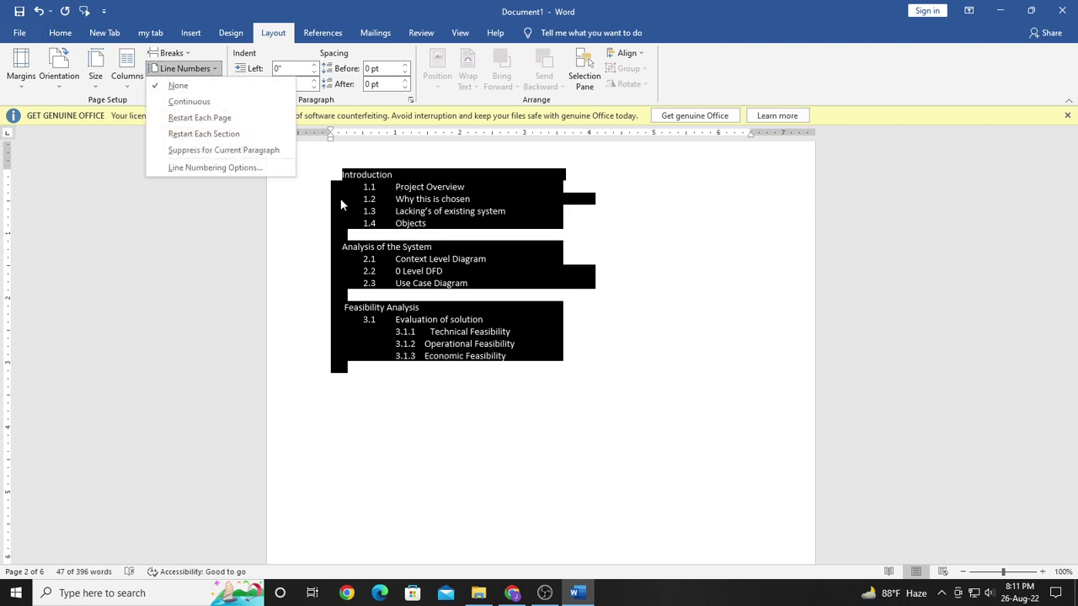
left_click(223, 149)
scroll(269, 226, "up", 7)
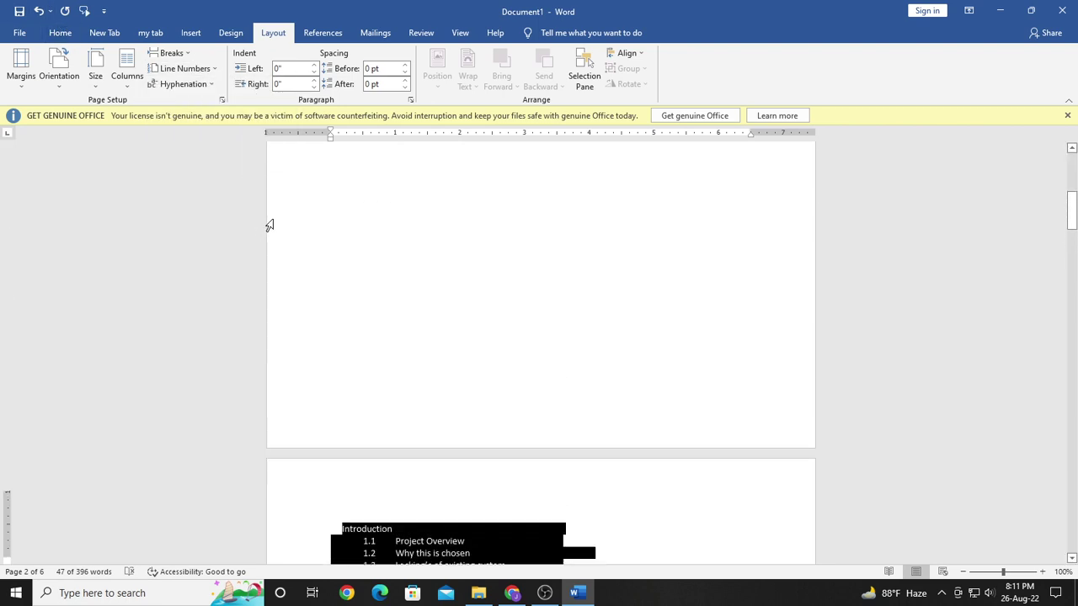
scroll(270, 225, "up", 8)
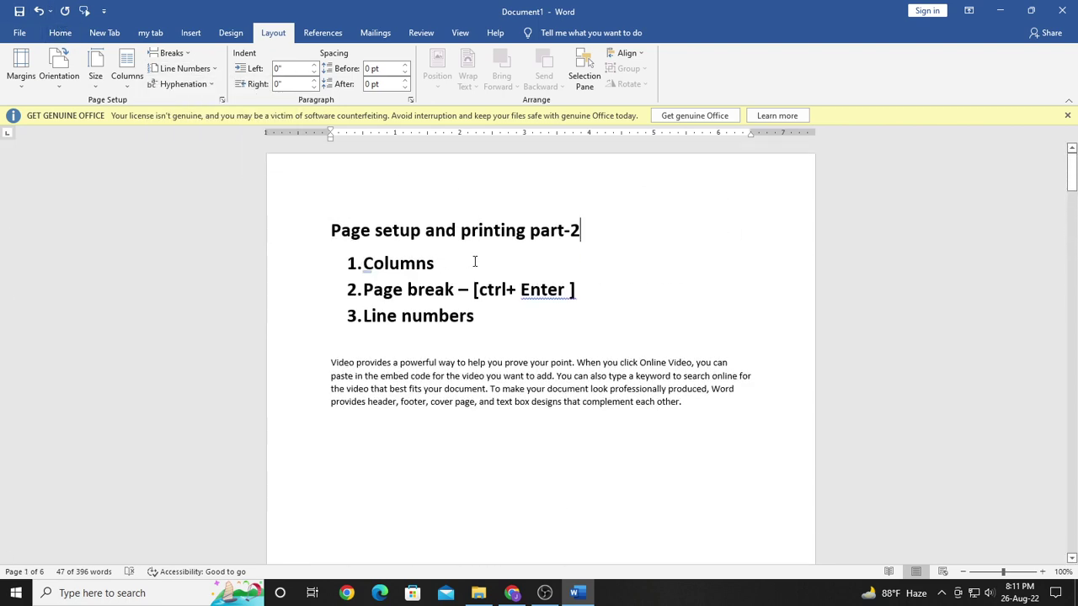
left_click_drag(355, 264, 475, 262)
key("ctrl+z")
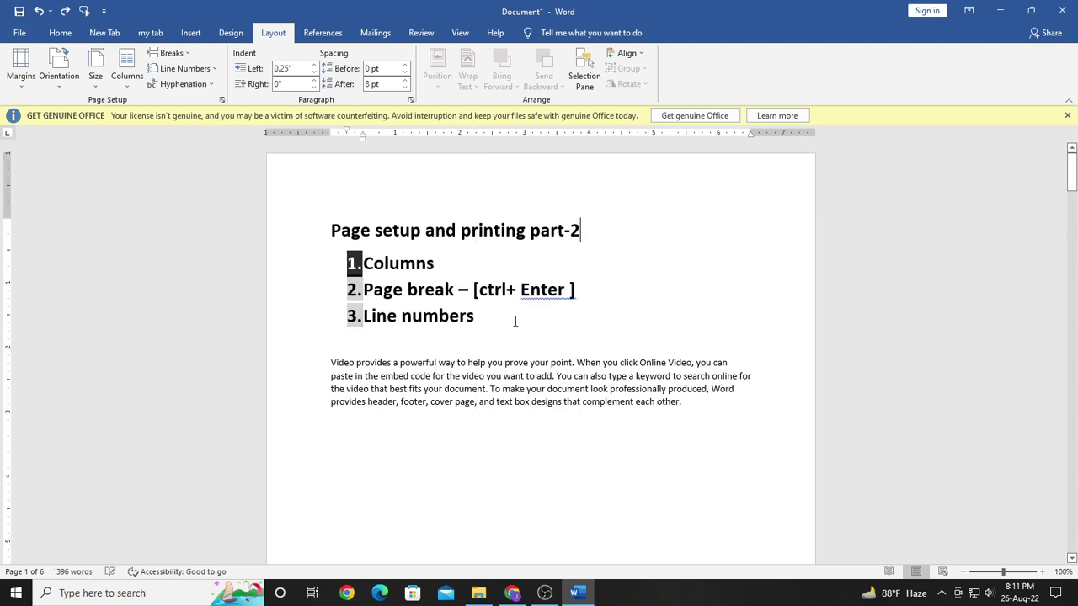
Step: Turn on continuous line numbering for the document and check the numbers across the first three pages
left_click(183, 68)
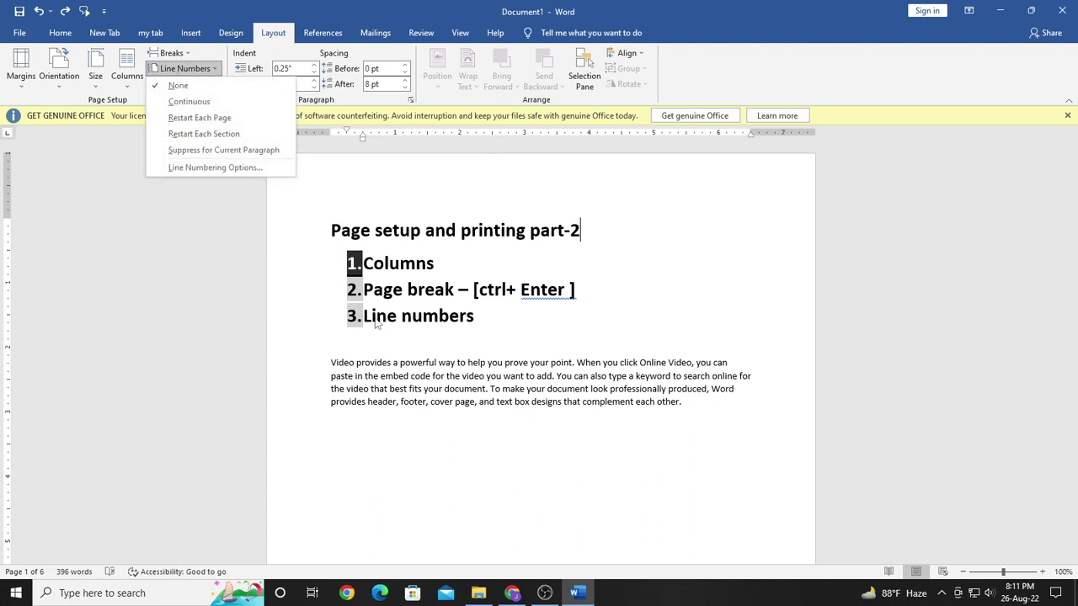
left_click(178, 103)
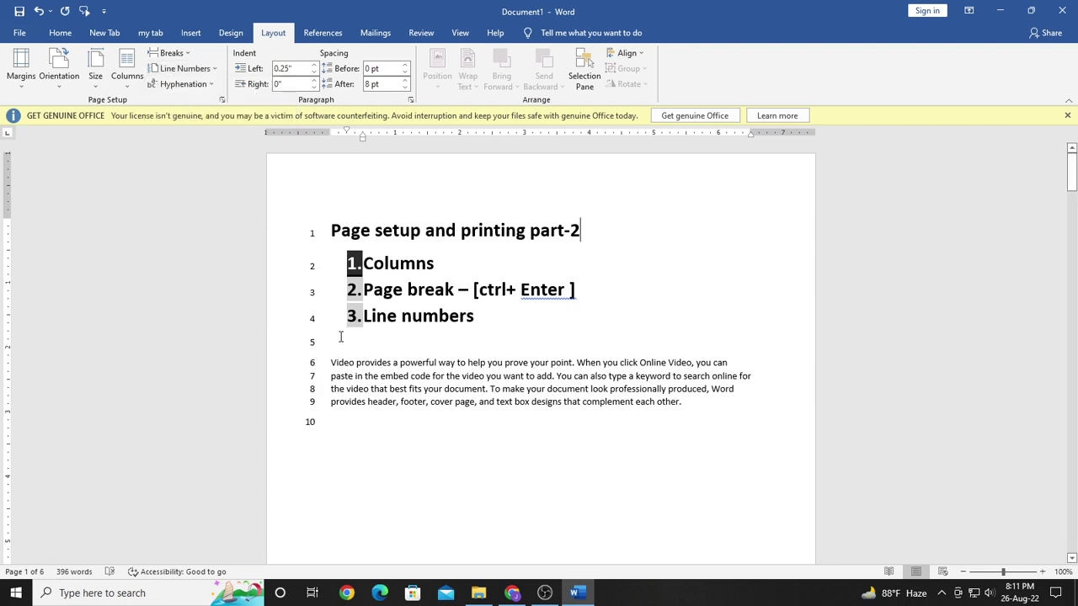
scroll(354, 345, "down", 15)
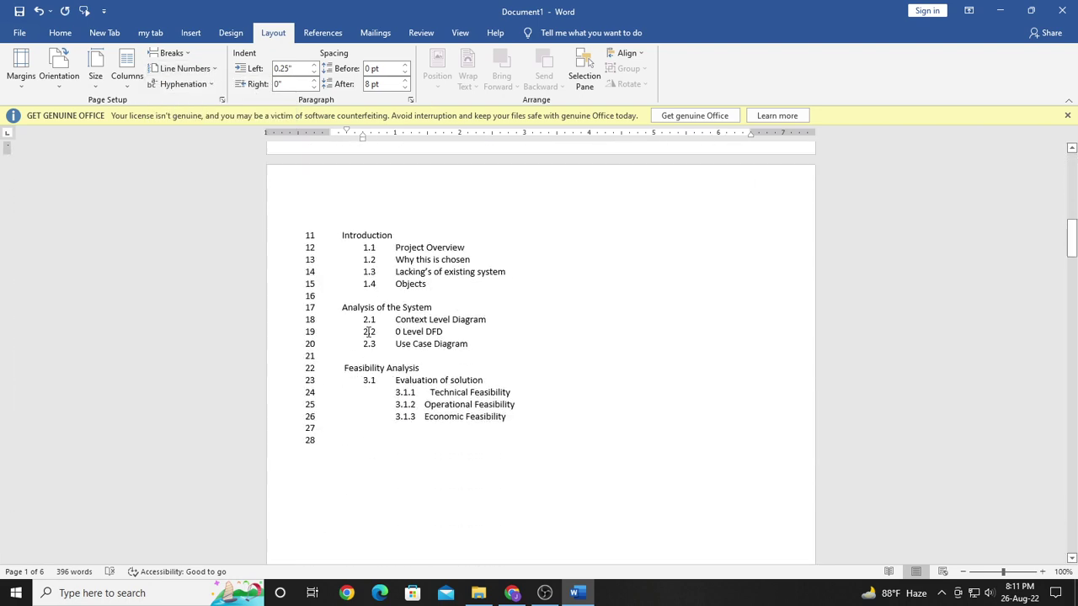
scroll(383, 271, "up", 15)
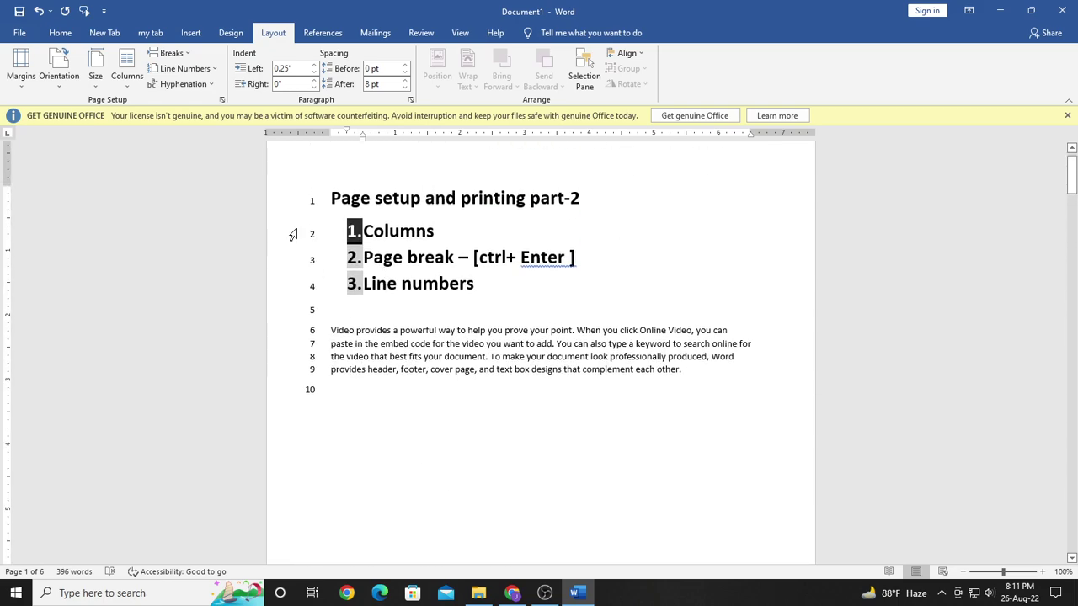
scroll(371, 354, "down", 12)
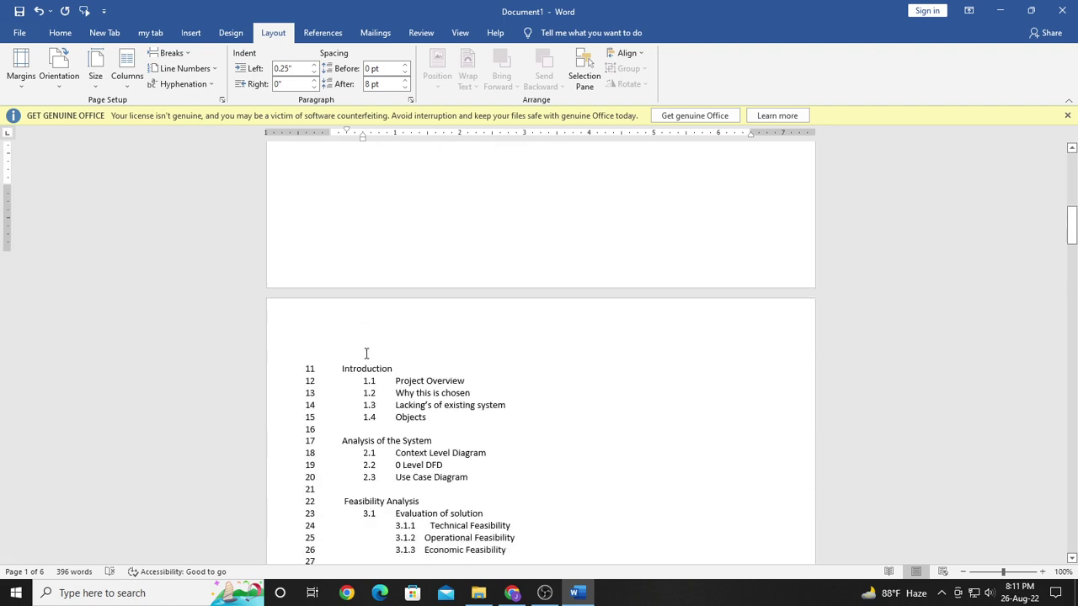
scroll(367, 353, "down", 1)
scroll(341, 353, "down", 5)
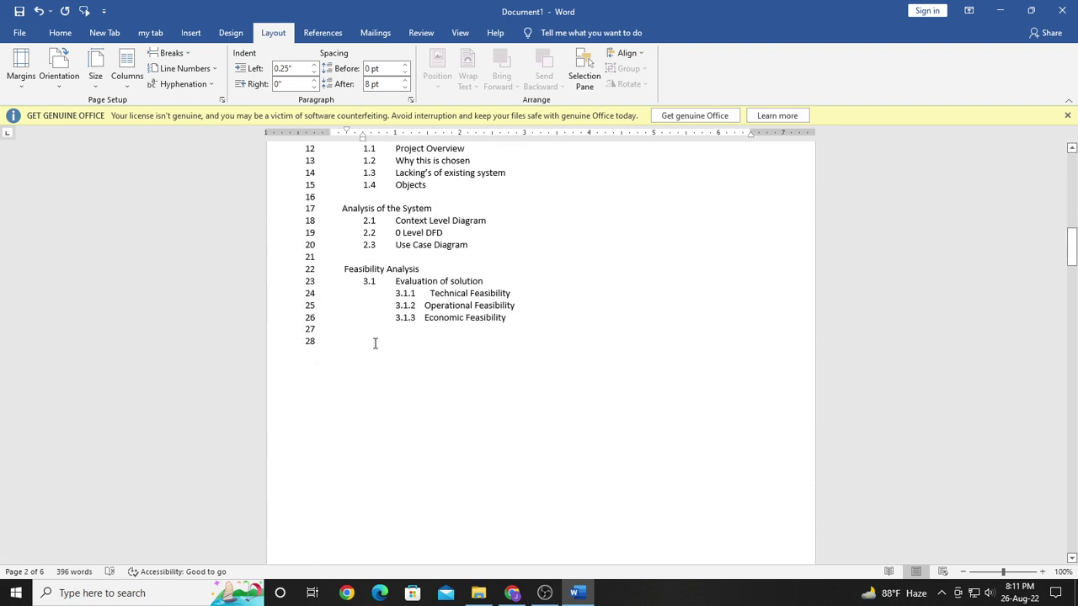
scroll(371, 349, "down", 10)
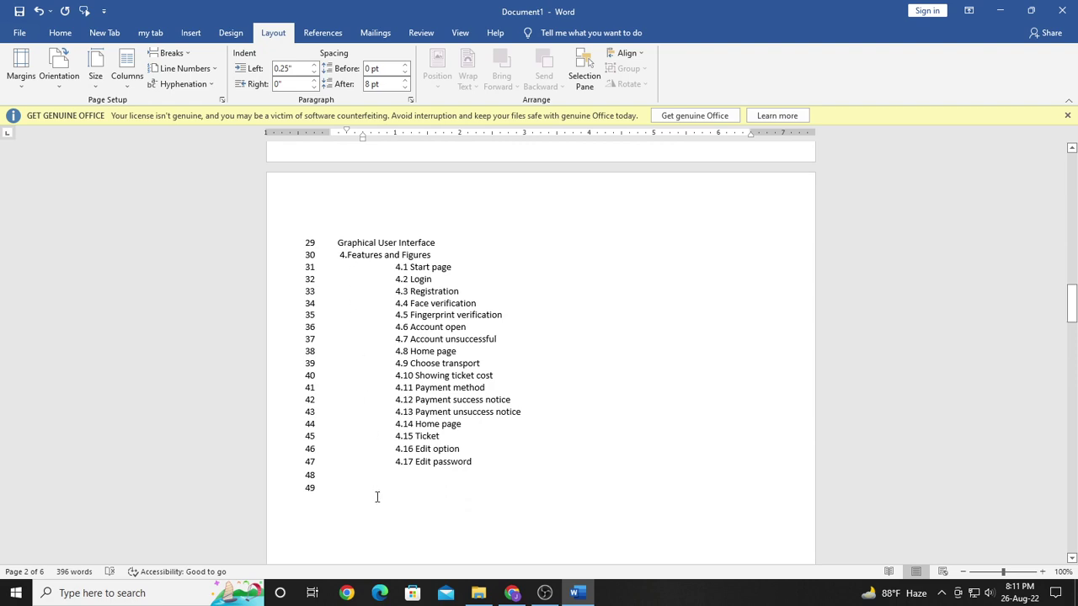
Step: Change the line numbering to restart on each page and check the numbers on the first three pages
left_click(182, 68)
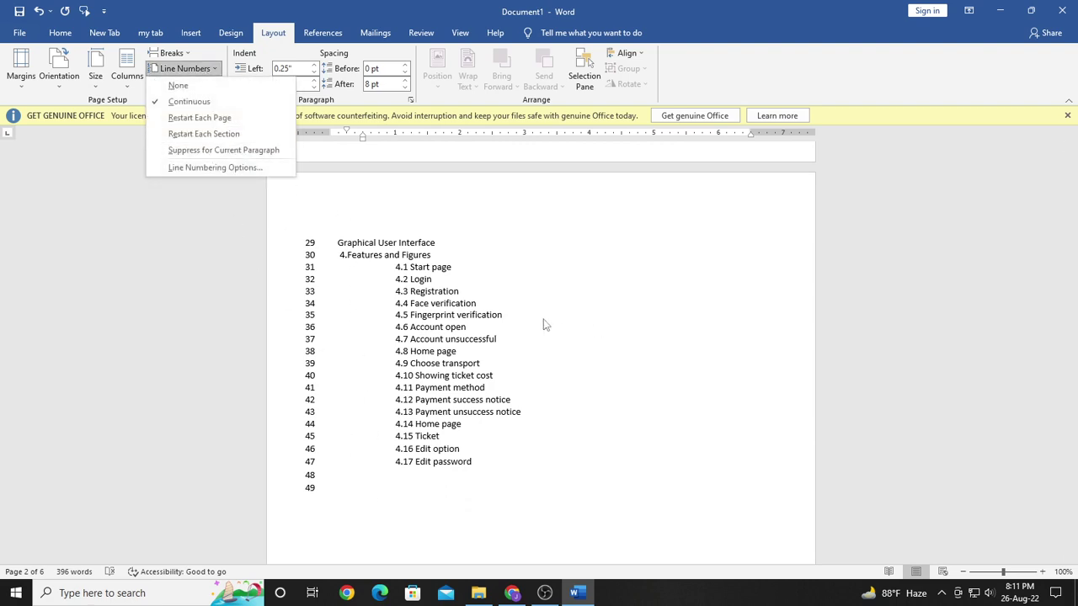
scroll(543, 325, "up", 10)
scroll(388, 311, "up", 15)
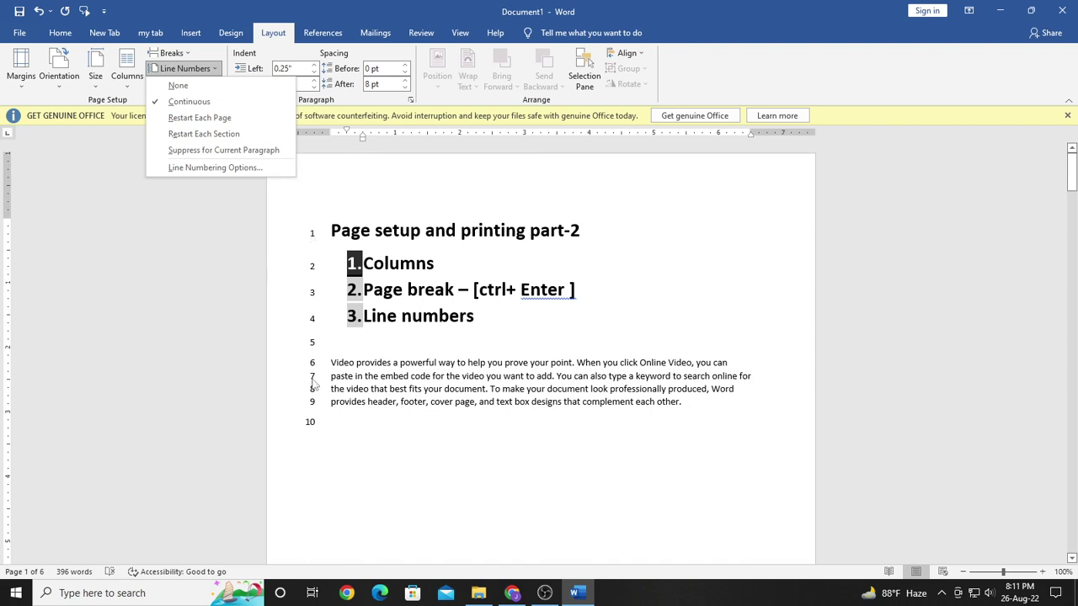
scroll(316, 428, "down", 15)
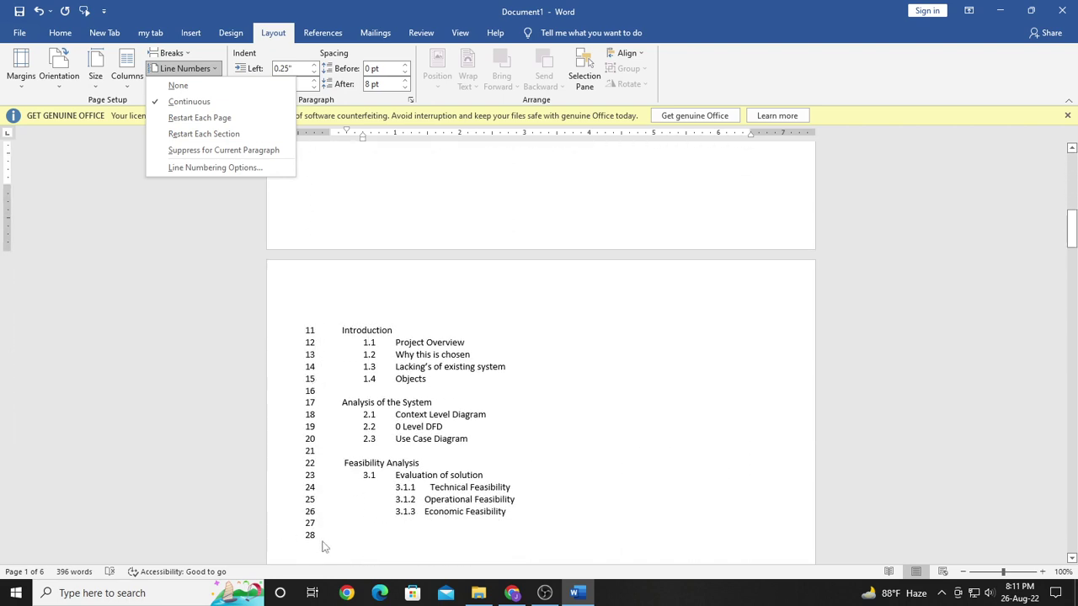
left_click(187, 128)
scroll(548, 279, "up", 15)
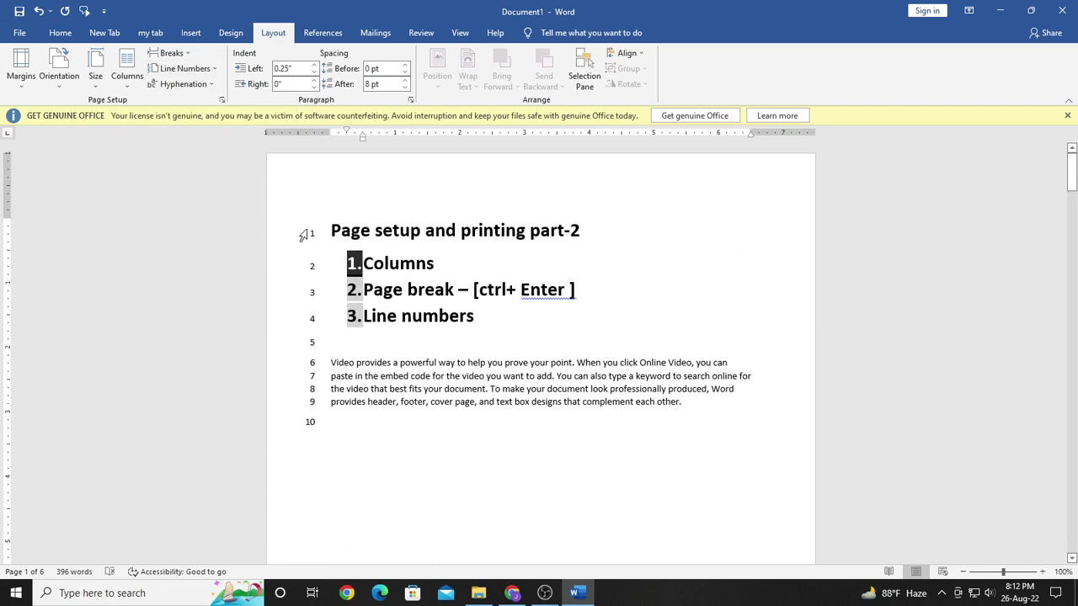
scroll(308, 413, "down", 15)
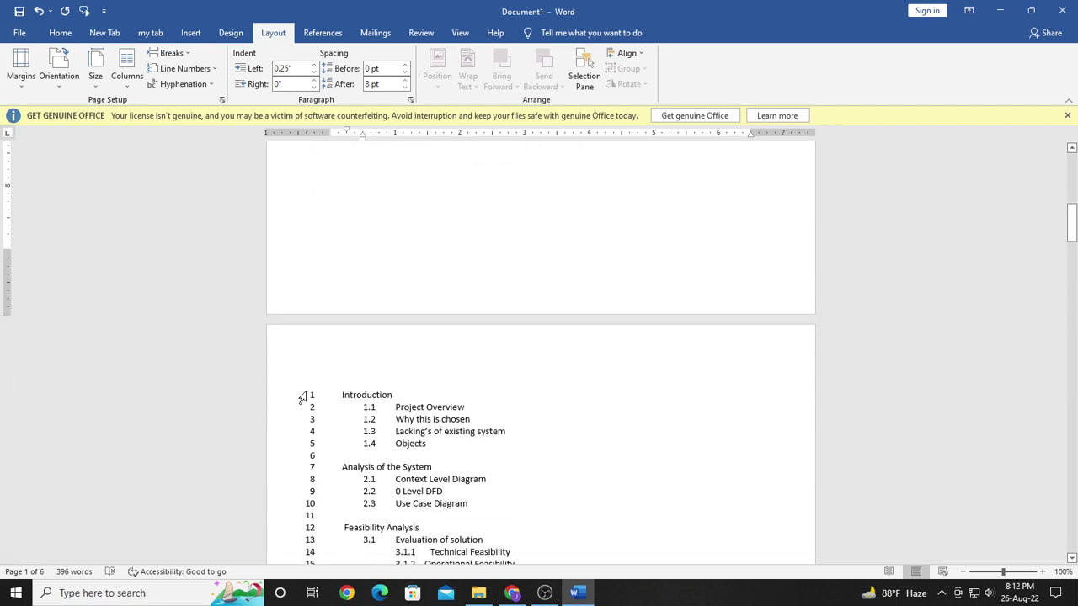
scroll(312, 452, "down", 3)
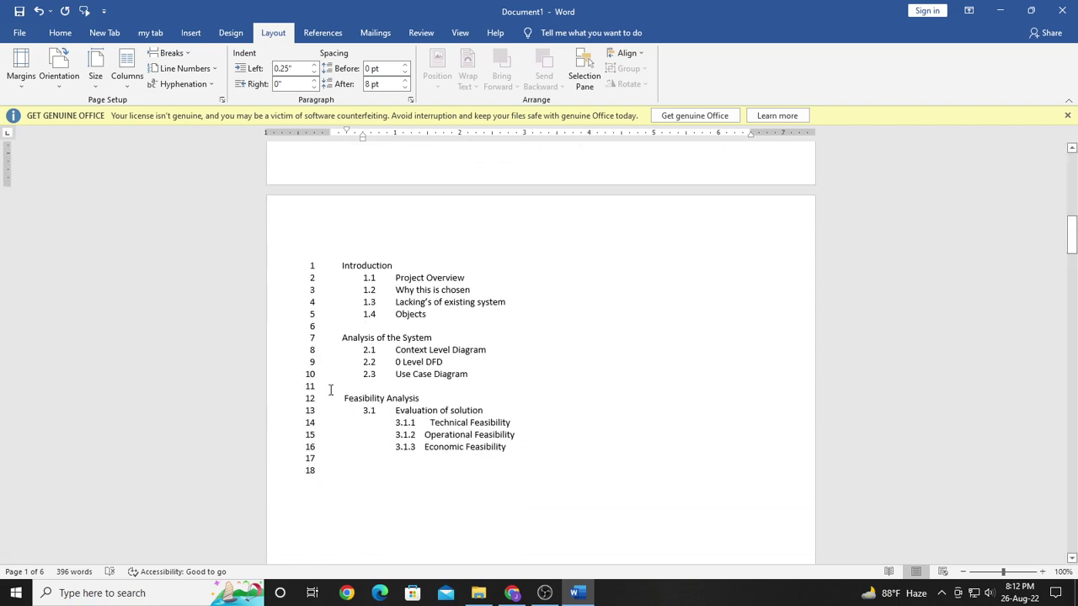
scroll(330, 389, "down", 14)
scroll(354, 238, "up", 5)
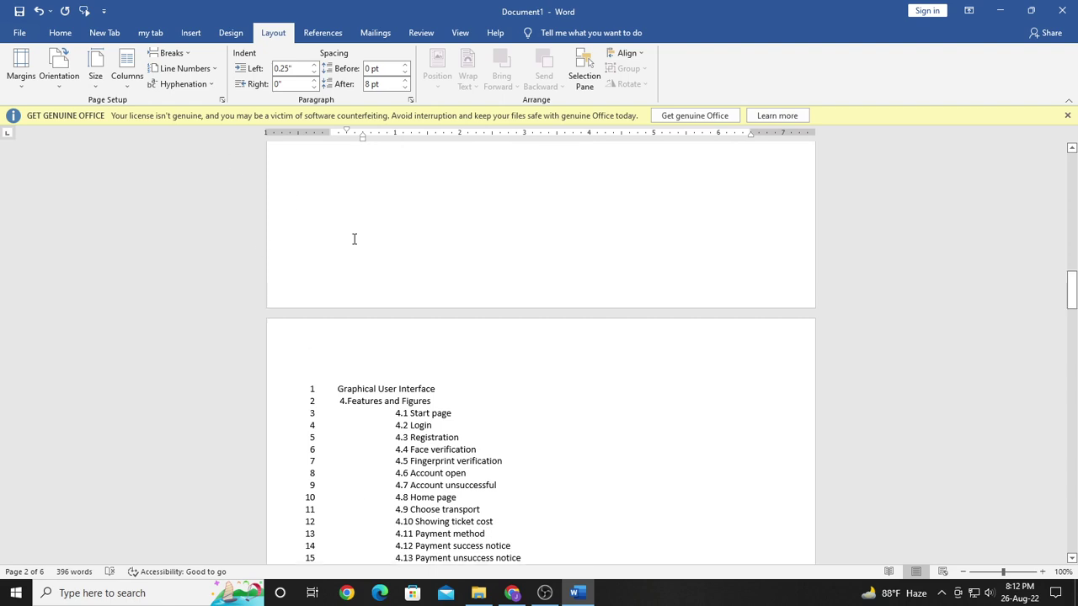
left_click(184, 68)
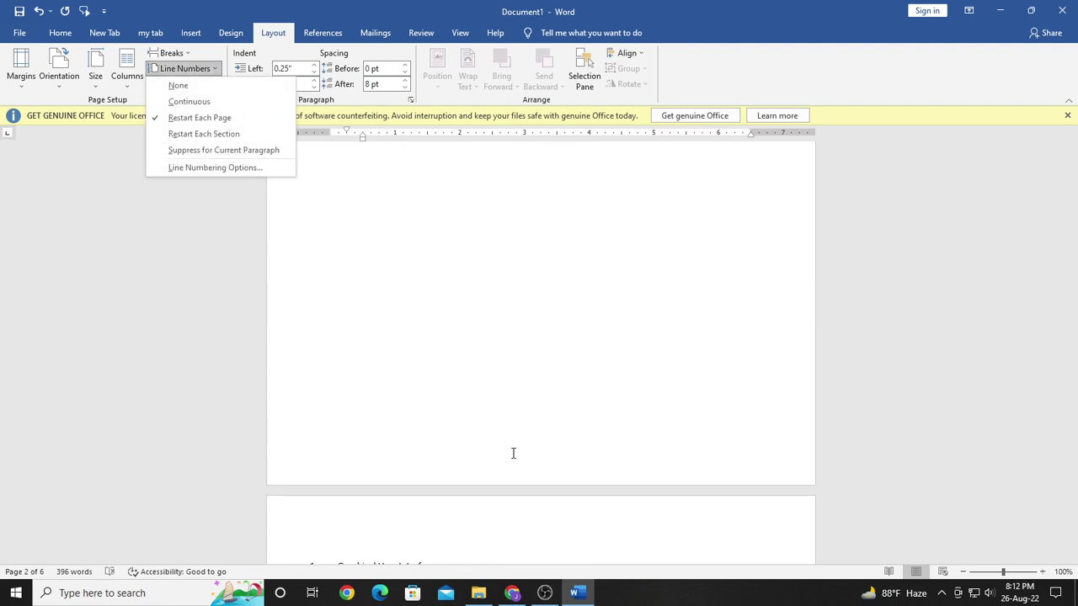
scroll(512, 452, "up", 15)
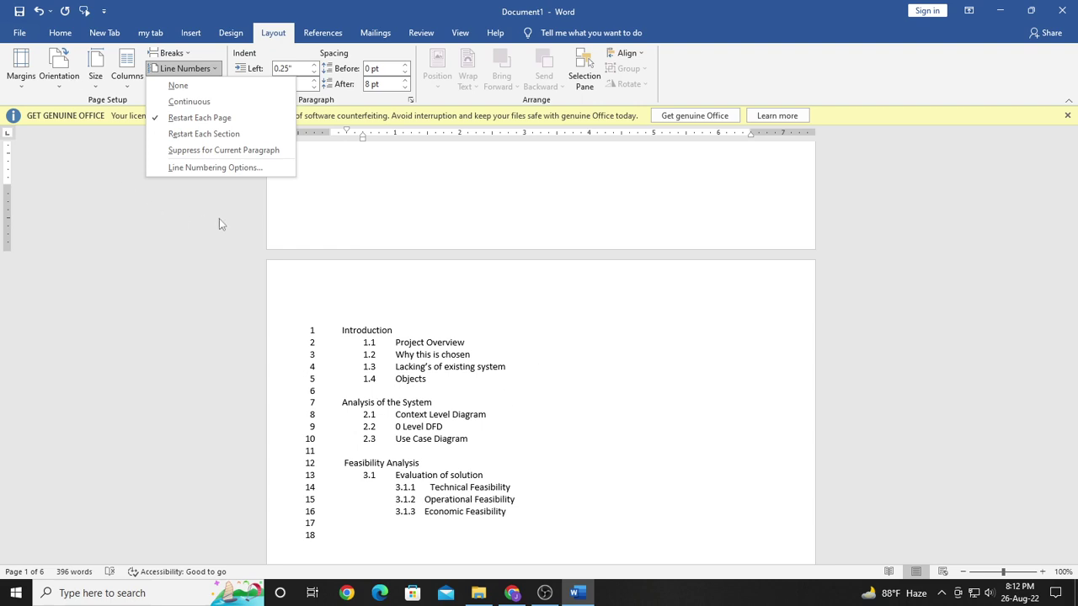
left_click(182, 214)
scroll(430, 275, "up", 12)
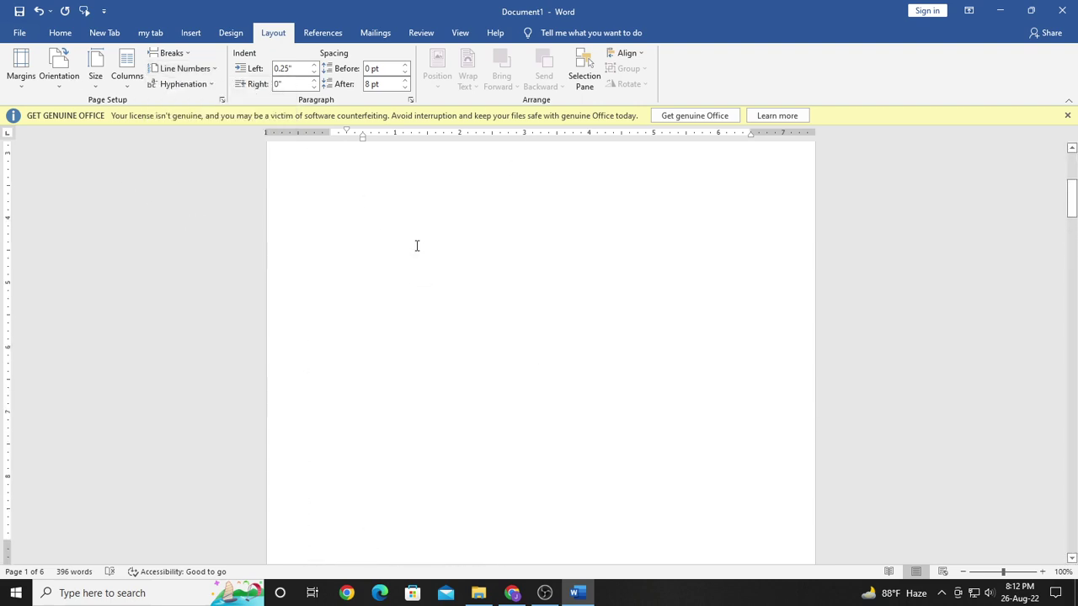